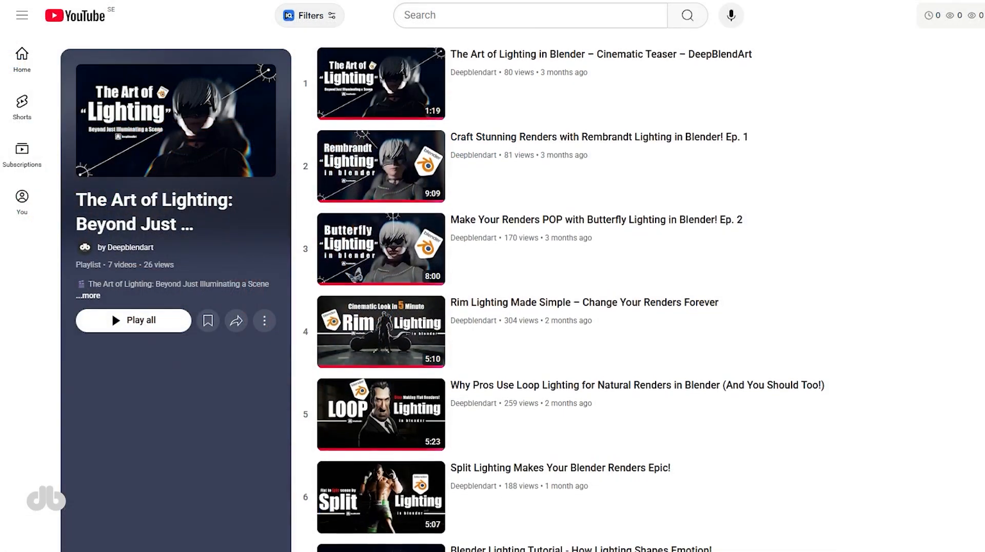
pyautogui.scroll(-1, 570, 293)
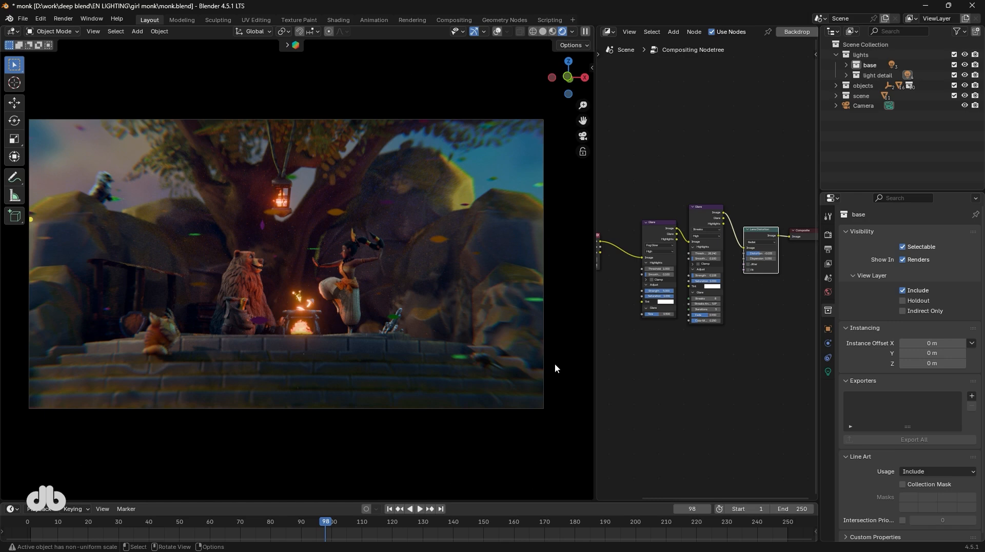
# Switch to Blender and exclude the lights collection from the view layer.
pyautogui.click(954, 54)
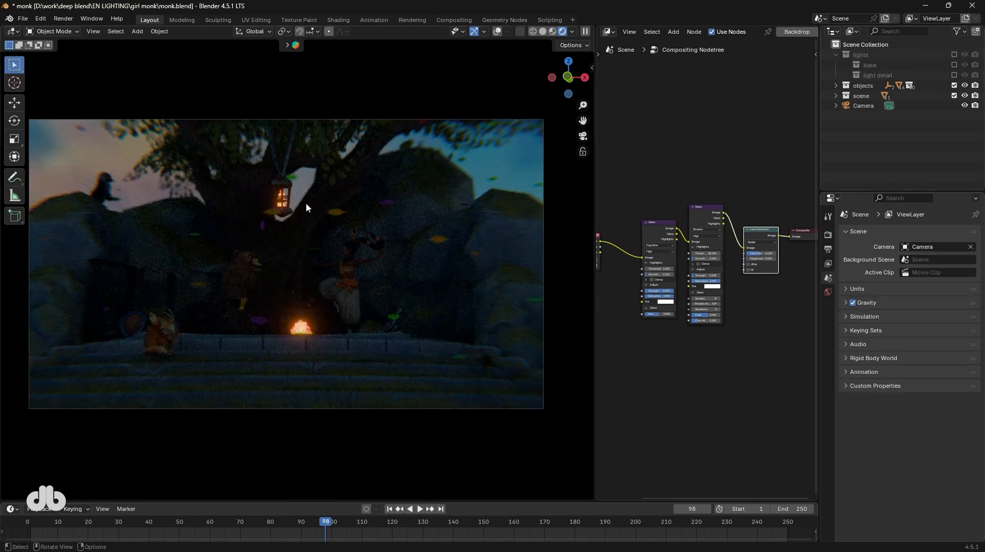
pyautogui.moveTo(289, 294); pyautogui.dragTo(287, 329, button='middle')
pyautogui.scroll(-3, 288, 297)
pyautogui.scroll(5, 368, 201)
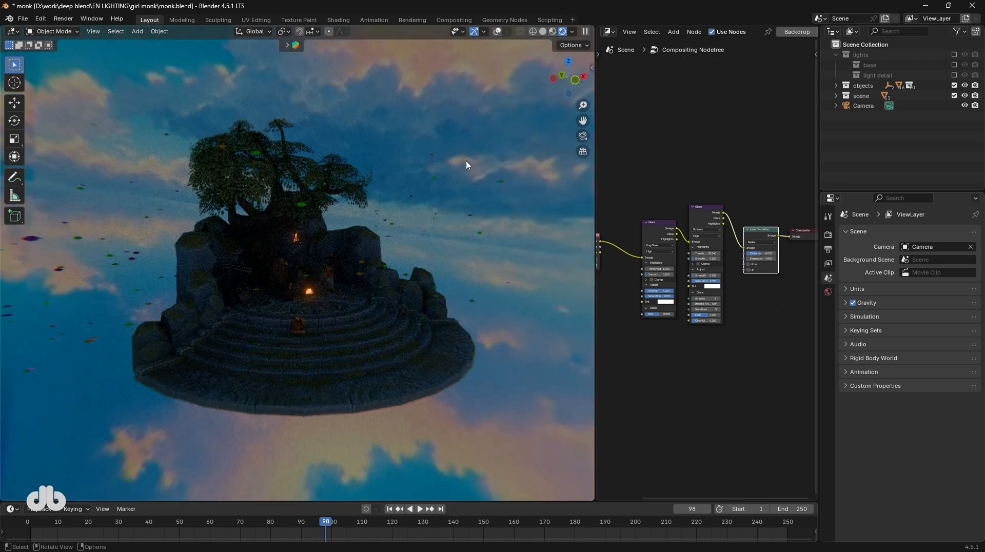
pyautogui.moveTo(289, 269); pyautogui.dragTo(290, 250, button='middle')
# Load 19d16504-3eac-4a59-93ce-b46737762c6e.jpg as the world's environment image and return to the camera view.
pyautogui.click(827, 292)
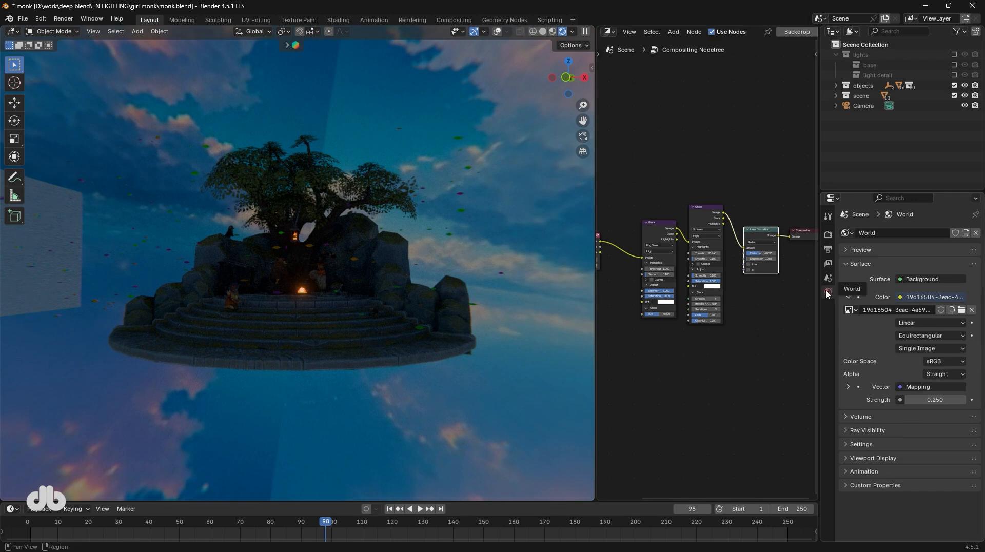
pyautogui.click(962, 310)
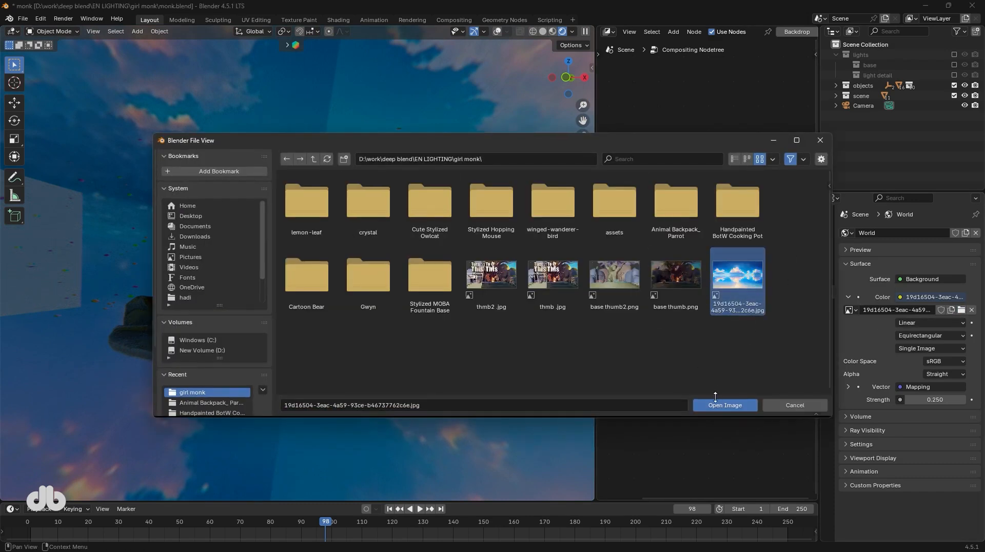
pyautogui.click(718, 405)
pyautogui.press('KP_0')
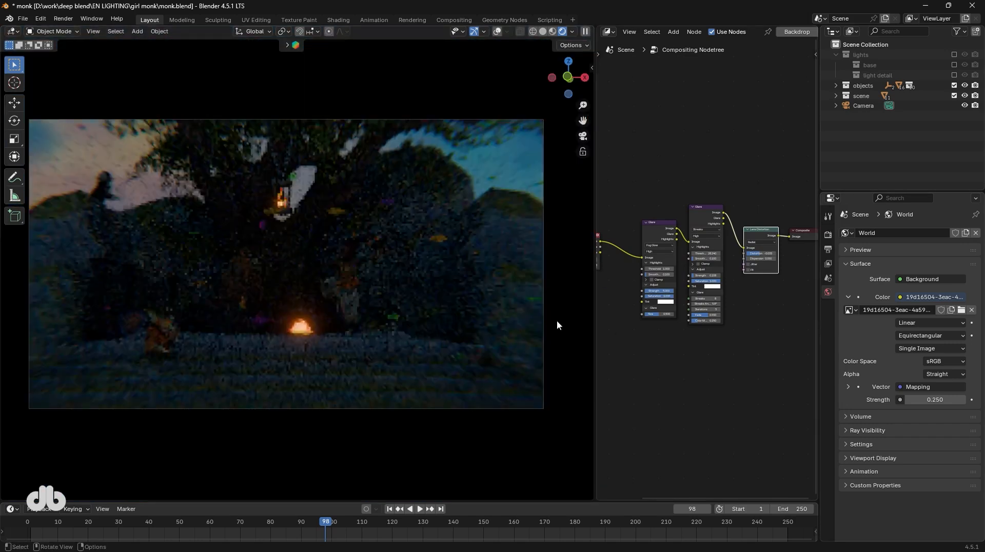
# Try the world background at strength 1 and restore it to 0.25.
pyautogui.click(929, 399)
pyautogui.write('1')
pyautogui.press('Return')
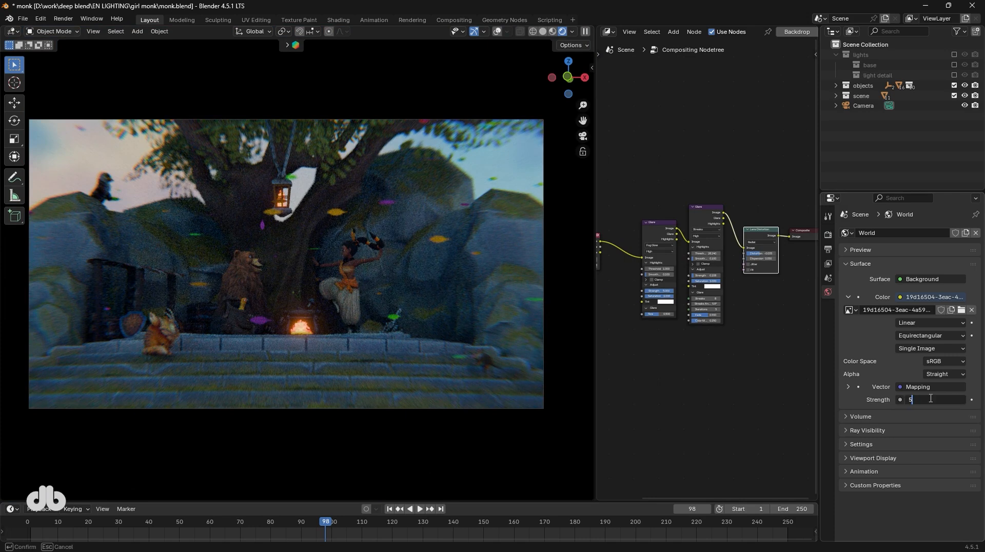
pyautogui.hotkey('ctrl', 'a')
pyautogui.write('0.25')
pyautogui.press('Return')
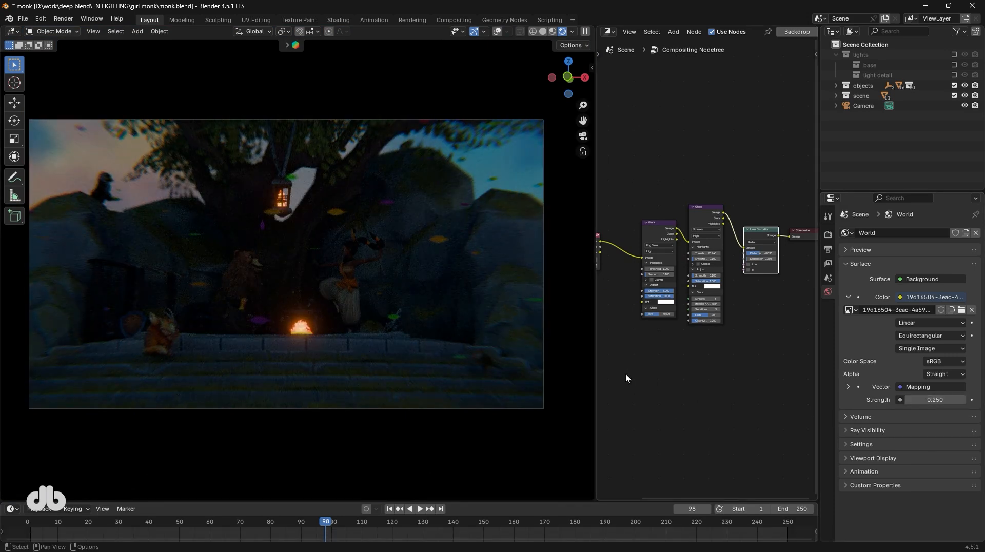
# Add a Sun light to the scene.
pyautogui.moveTo(324, 236); pyautogui.dragTo(238, 324, button='middle')
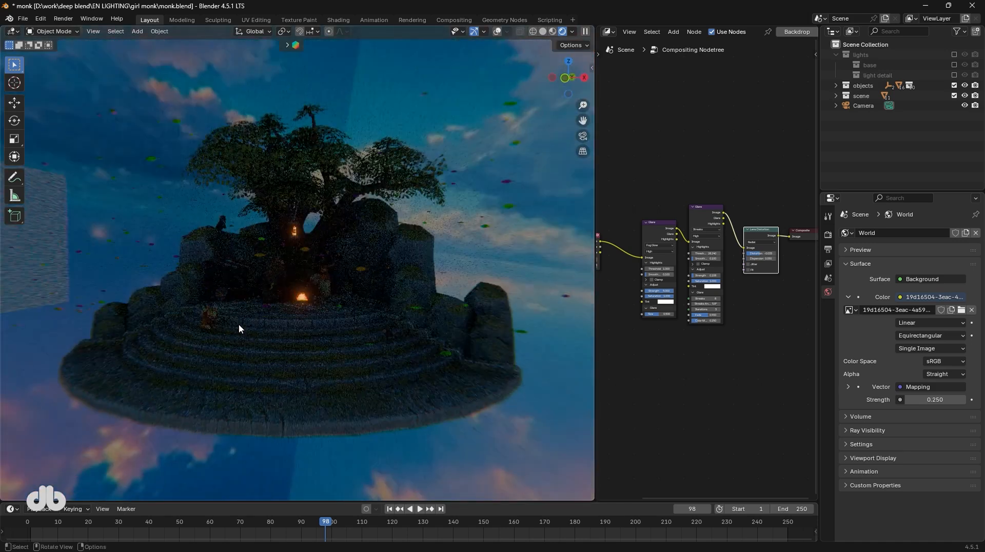
pyautogui.press('KP_0')
pyautogui.moveTo(256, 329); pyautogui.dragTo(288, 333, button='middle')
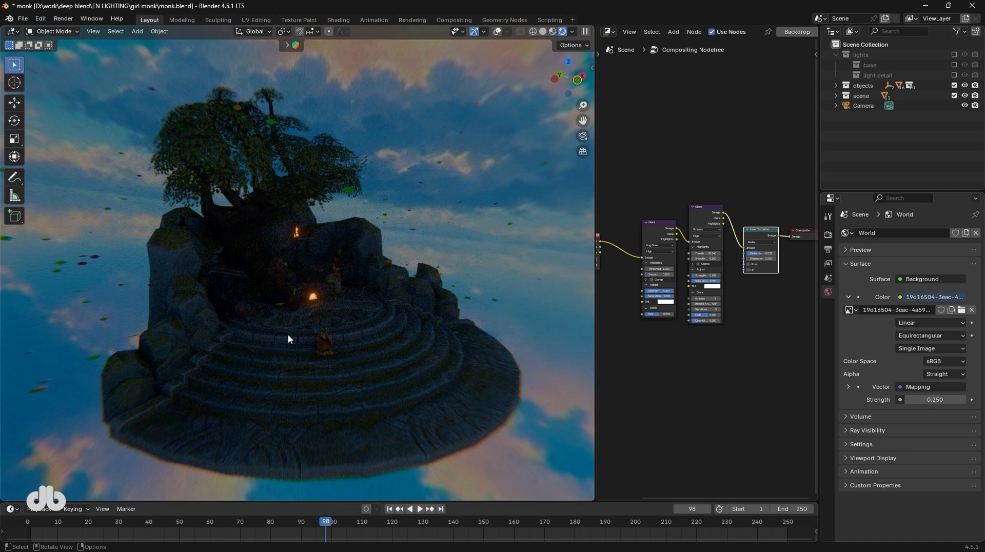
pyautogui.hotkey('shift', 'a')
pyautogui.write('sun')
pyautogui.press('Return')
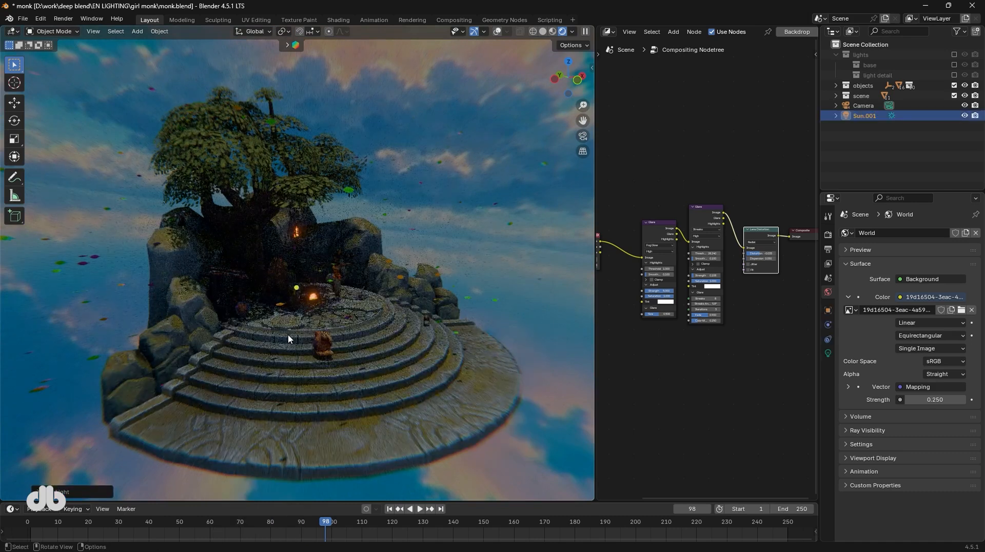
# Rotate the sun light around the global Y axis while viewing through the camera.
pyautogui.press('KP_0')
pyautogui.press('r')
pyautogui.press('y')
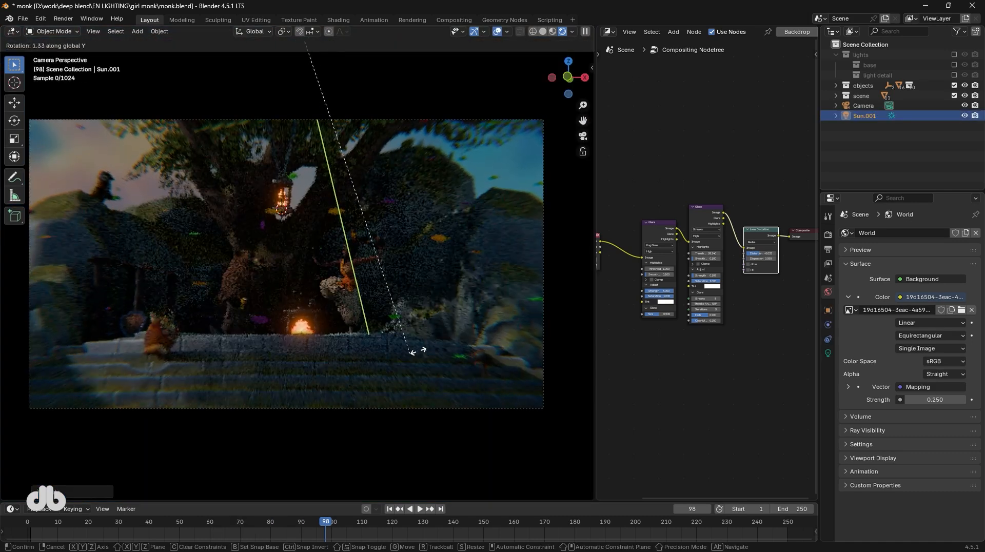
pyautogui.click(421, 354)
pyautogui.moveTo(319, 245); pyautogui.dragTo(242, 278, button='middle')
pyautogui.scroll(4, 250, 260)
pyautogui.press('KP_0')
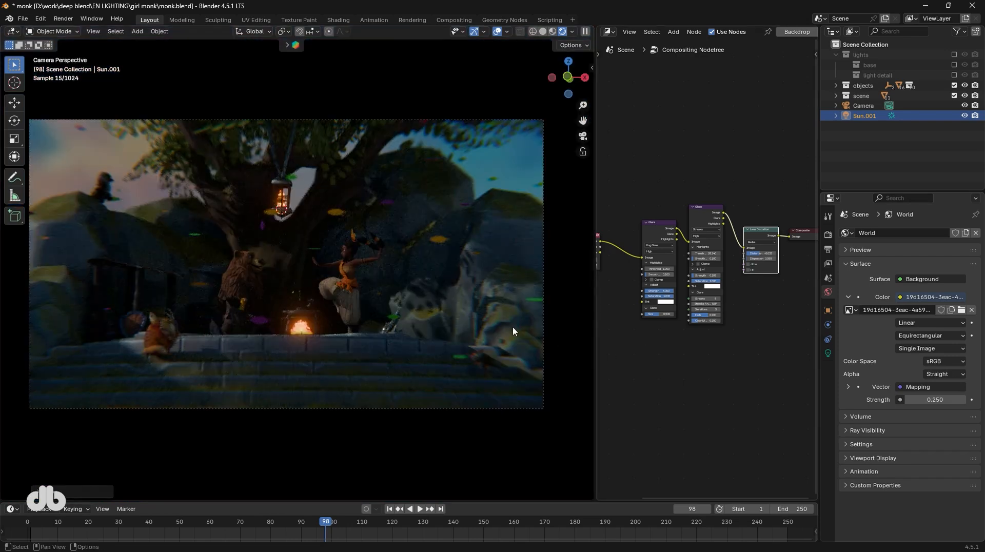
# Give the sun light a pale warm peach colour and set its strength to 2.
pyautogui.click(827, 352)
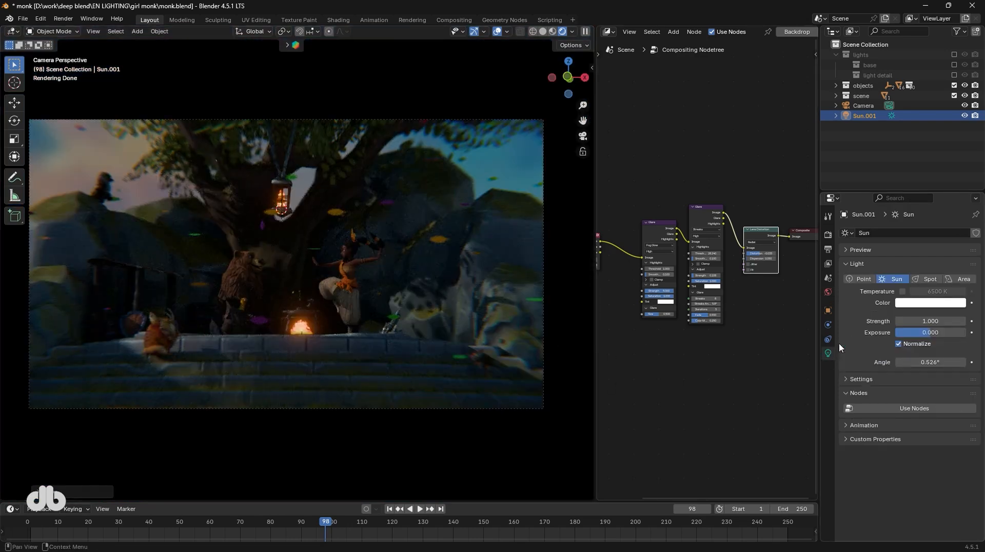
pyautogui.click(926, 303)
pyautogui.moveTo(917, 208); pyautogui.dragTo(905, 192)
pyautogui.click(917, 321)
pyautogui.write('2')
pyautogui.press('Return')
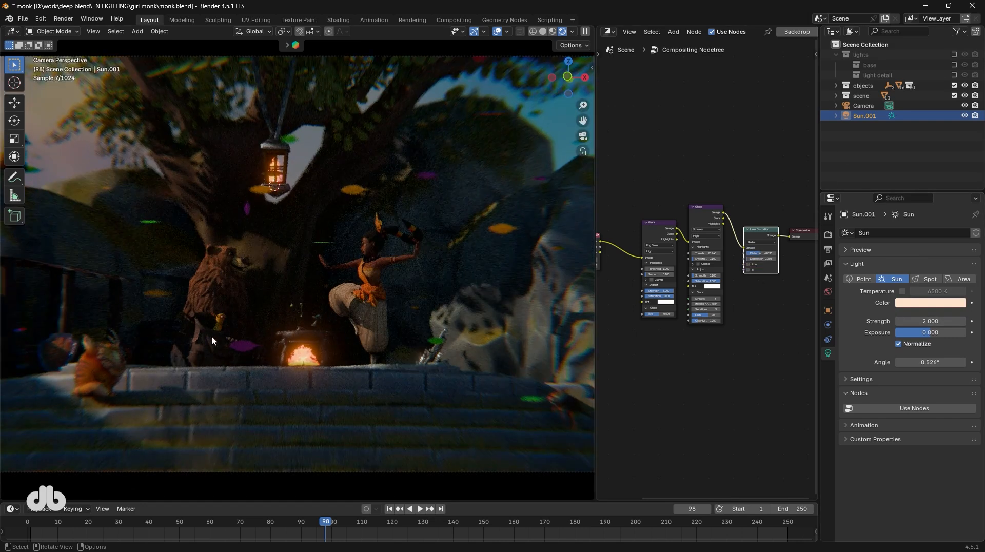
# Select the cartoon_fire plane under the pot and show its material nodes in the Shader Editor.
pyautogui.click(387, 345)
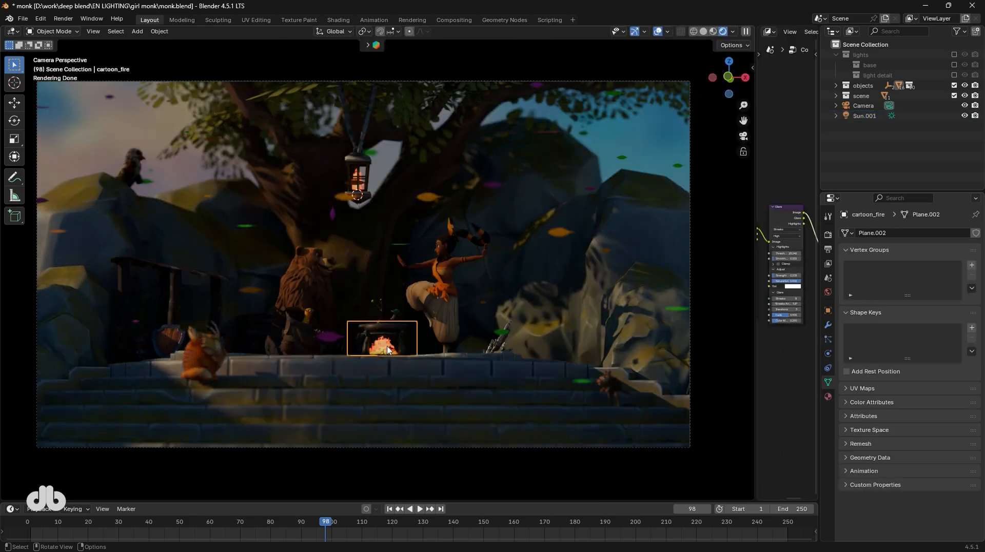
pyautogui.moveTo(758, 318); pyautogui.dragTo(694, 317)
pyautogui.click(827, 396)
pyautogui.click(706, 31)
pyautogui.click(359, 118)
pyautogui.moveTo(694, 189); pyautogui.dragTo(582, 191)
pyautogui.scroll(-5, 661, 267)
pyautogui.scroll(5, 661, 279)
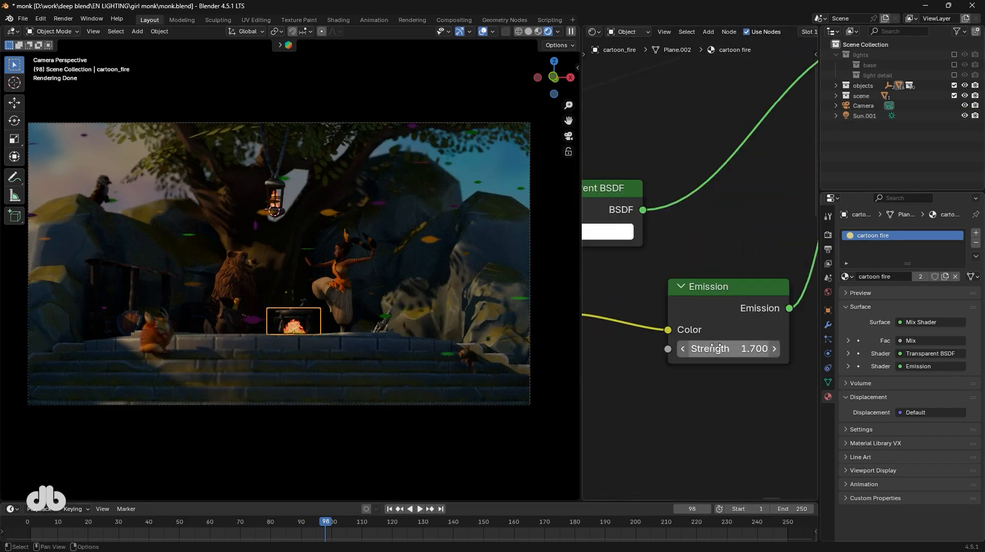
# Try an Emission strength of 10 on the cartoon fire material, and undo it.
pyautogui.click(717, 346)
pyautogui.write('10')
pyautogui.press('Return')
pyautogui.hotkey('ctrl', 'z')
# Add a new Emission node to the cartoon fire material and connect it to the Material Output.
pyautogui.scroll(-8, 658, 339)
pyautogui.moveTo(809, 248); pyautogui.dragTo(674, 242, button='middle')
pyautogui.moveTo(656, 211); pyautogui.dragTo(800, 290)
pyautogui.hotkey('shift', 'a')
pyautogui.write('emission')
pyautogui.press('Return')
pyautogui.click(724, 362)
pyautogui.scroll(2, 717, 341)
pyautogui.moveTo(716, 340); pyautogui.dragTo(670, 341, button='middle')
pyautogui.moveTo(701, 358); pyautogui.dragTo(747, 327)
pyautogui.scroll(2, 668, 421)
pyautogui.moveTo(668, 420); pyautogui.dragTo(678, 357, button='middle')
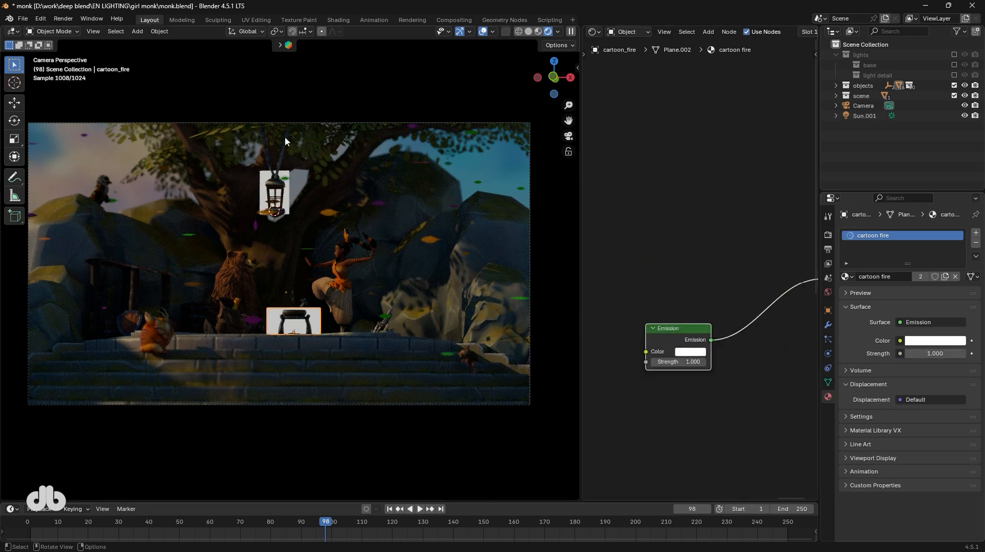
# Try the new Emission node at strength 211.4, and undo that change and the node's connection to the output.
pyautogui.scroll(2, 713, 367)
pyautogui.moveTo(665, 417)
pyautogui.mouseDown()
pyautogui.moveTo(728, 417)
pyautogui.moveTo(677, 418)
pyautogui.mouseUp()
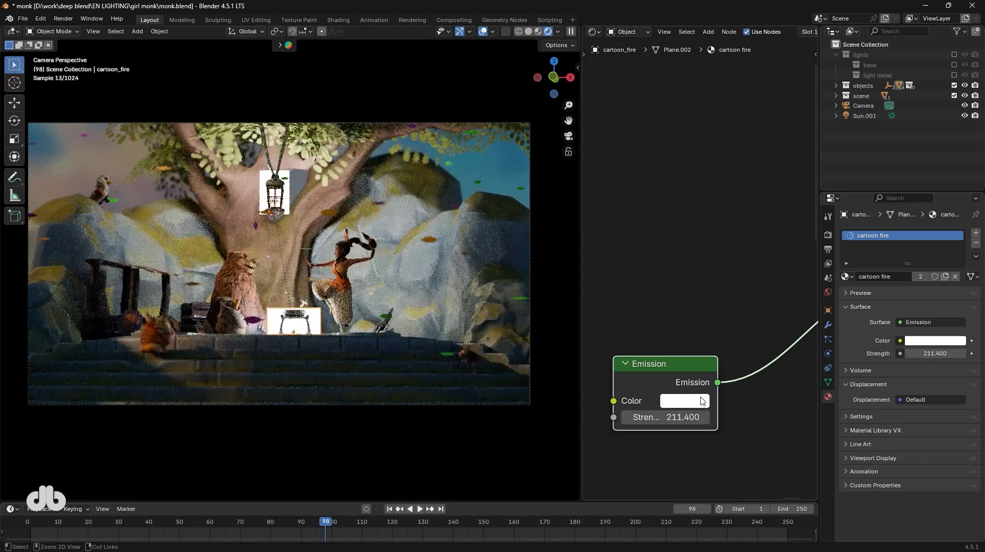
pyautogui.hotkey('ctrl', 'z')
pyautogui.hotkey('ctrl', 'z')
pyautogui.scroll(-8, 701, 402)
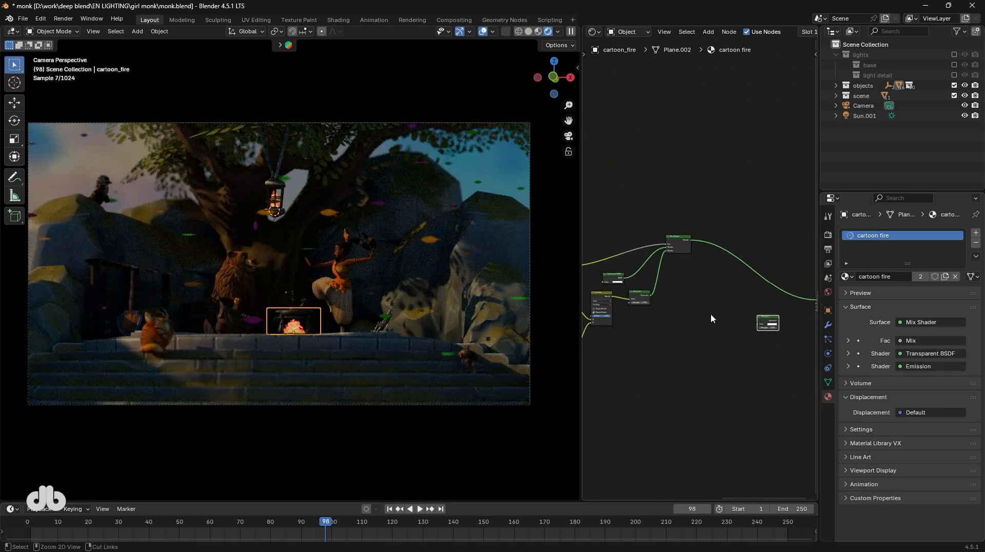
pyautogui.moveTo(615, 312); pyautogui.dragTo(724, 311, button='middle')
pyautogui.scroll(2, 662, 313)
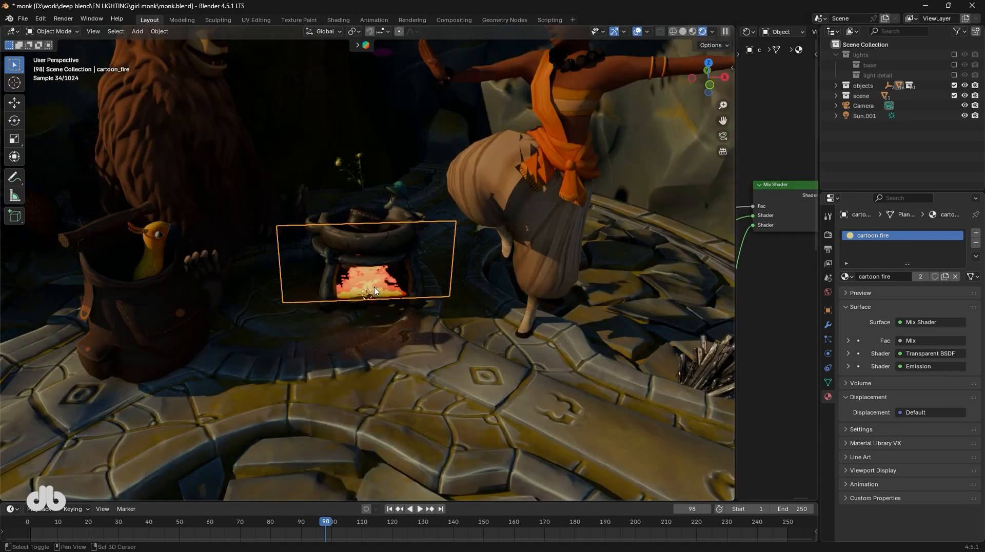
# Add a Point light at the fire and raise it about 2.3 m along the global Z axis, above the pot.
pyautogui.hotkey('shift', 'a')
pyautogui.write('poin')
pyautogui.press('Return')
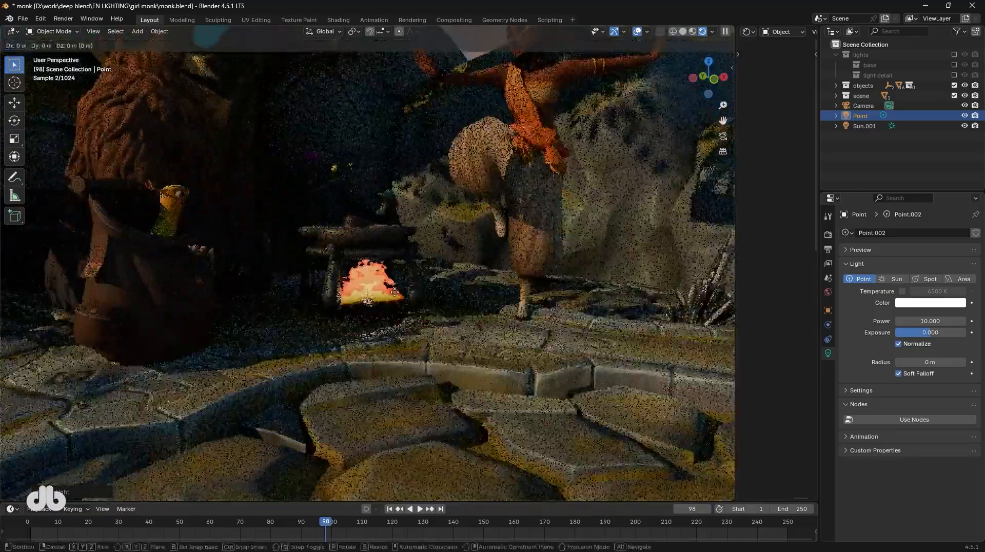
pyautogui.press('g')
pyautogui.press('z')
pyautogui.click(352, 272)
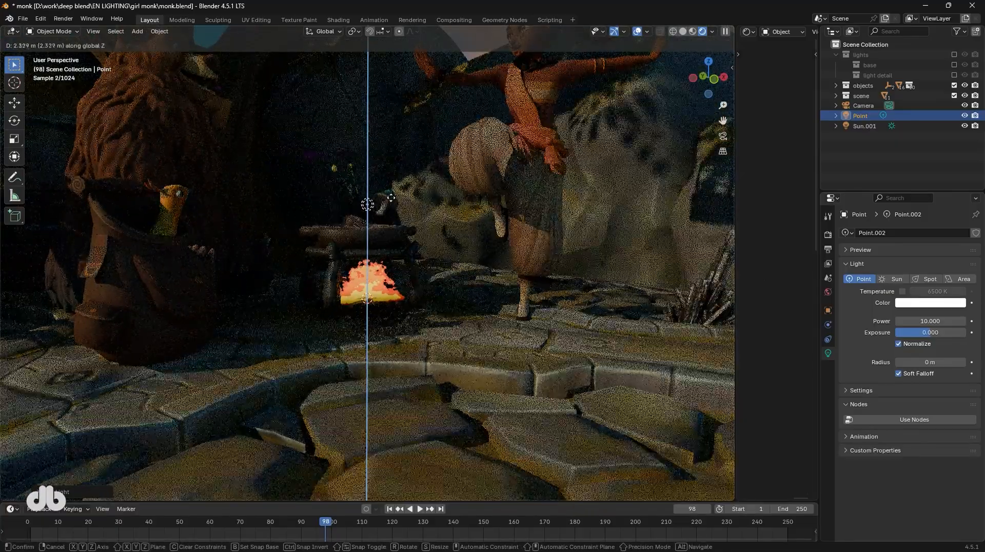
# Give the fire's point light a warm orange colour and set its power to 100.
pyautogui.click(930, 302)
pyautogui.click(901, 203)
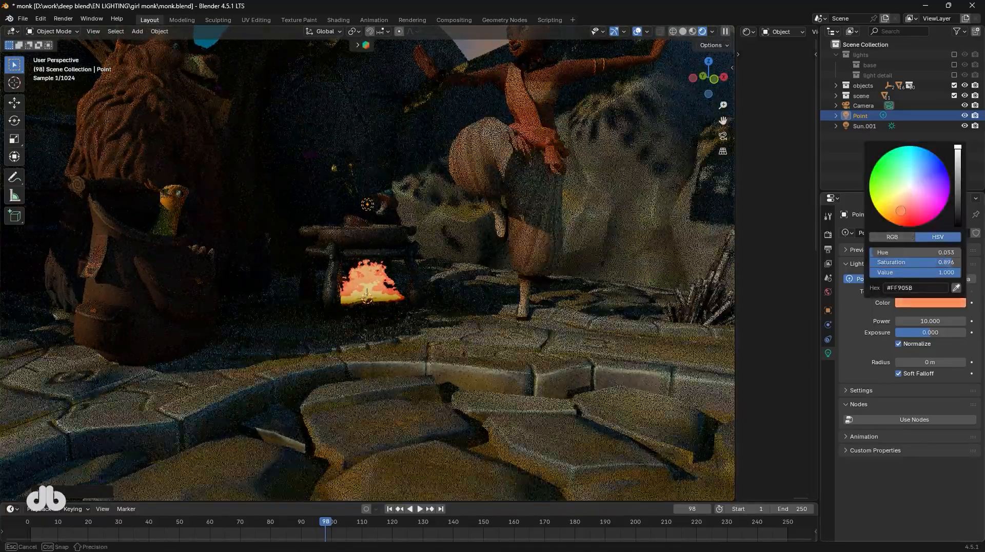
pyautogui.scroll(-5, 585, 224)
pyautogui.click(923, 321)
pyautogui.write('100')
pyautogui.press('Return')
# Set the fire's point light power to 1000 while viewing through the camera.
pyautogui.press('KP_0')
pyautogui.scroll(4, 466, 330)
pyautogui.click(930, 321)
pyautogui.write('1000')
pyautogui.press('Return')
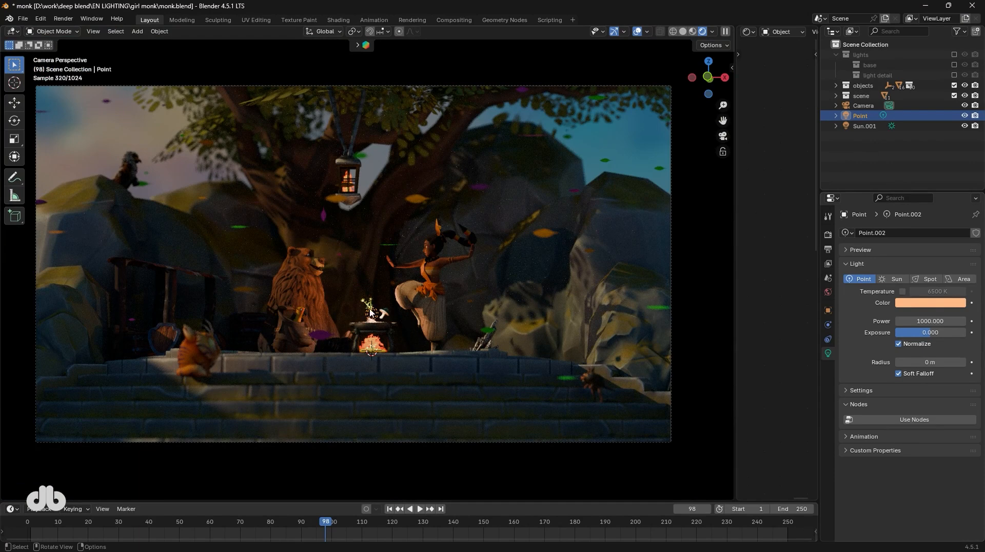
# Try a different radius and colour on the fire's point light, and undo the colour change.
pyautogui.moveTo(930, 362); pyautogui.dragTo(895, 363)
pyautogui.click(912, 303)
pyautogui.moveTo(903, 210); pyautogui.dragTo(870, 197)
pyautogui.hotkey('ctrl', 'z')
pyautogui.click(860, 390)
# Duplicate the fire's point light and move the copy up about 7.5 m along the global Z axis.
pyautogui.moveTo(318, 241)
pyautogui.mouseDown(button='middle')
pyautogui.moveTo(375, 315)
pyautogui.moveTo(370, 265)
pyautogui.moveTo(326, 242)
pyautogui.mouseUp(button='middle')
pyautogui.scroll(4, 343, 285)
pyautogui.hotkey('shift', 'd')
pyautogui.press('z')
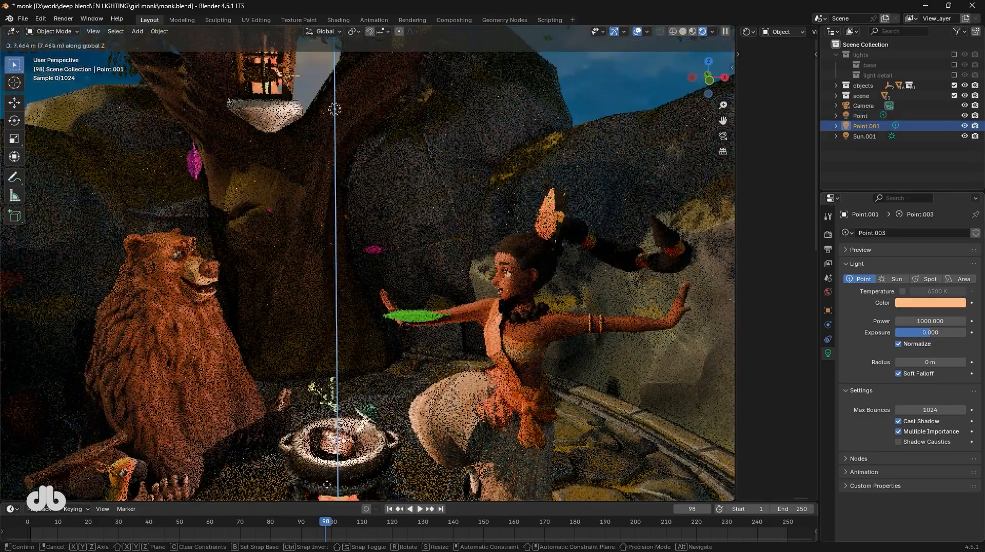
pyautogui.click(291, 451)
# Move the duplicated point light horizontally to the hanging lantern and raise it about 0.73 m.
pyautogui.moveTo(291, 451); pyautogui.dragTo(414, 418, button='middle')
pyautogui.press('g')
pyautogui.hotkey('shift', 'z')
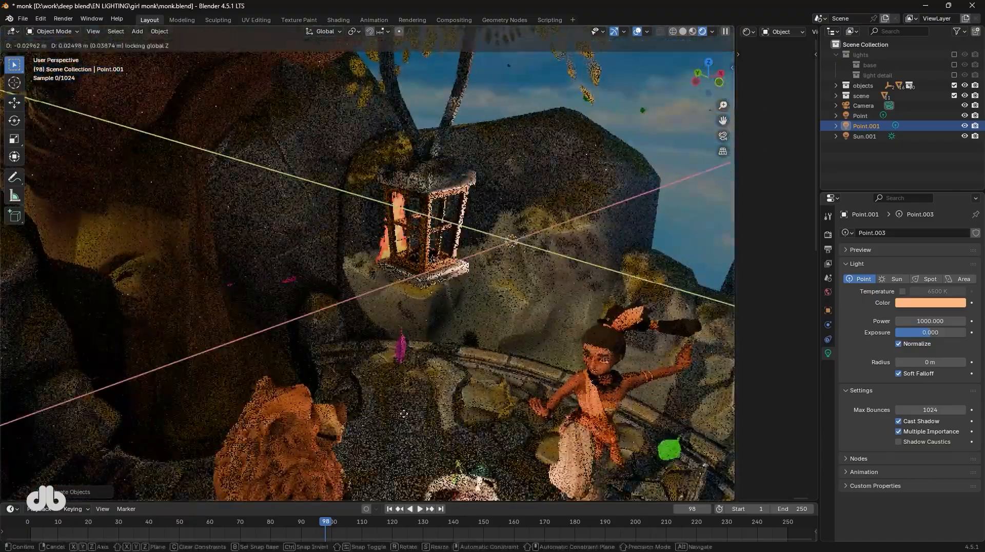
pyautogui.press('KP_0')
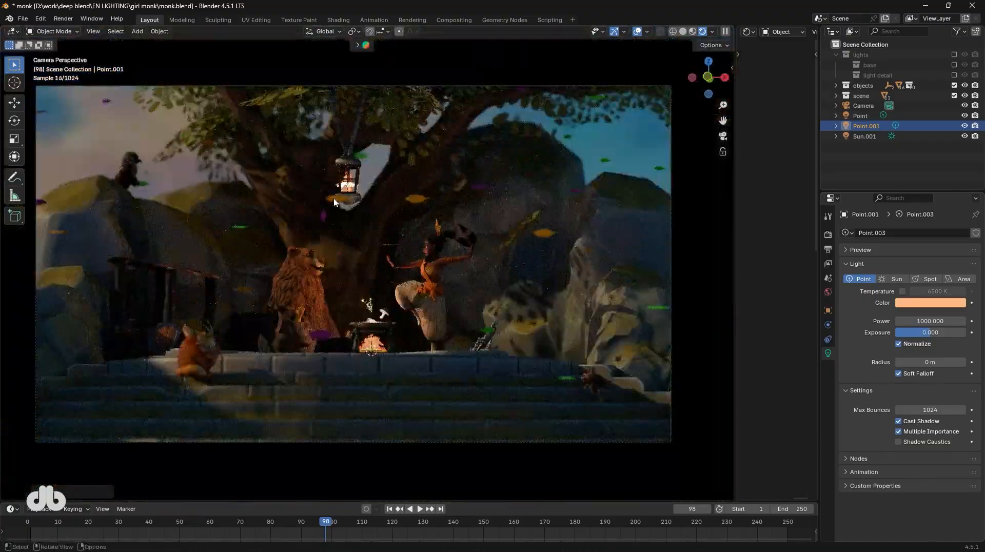
pyautogui.press('z')
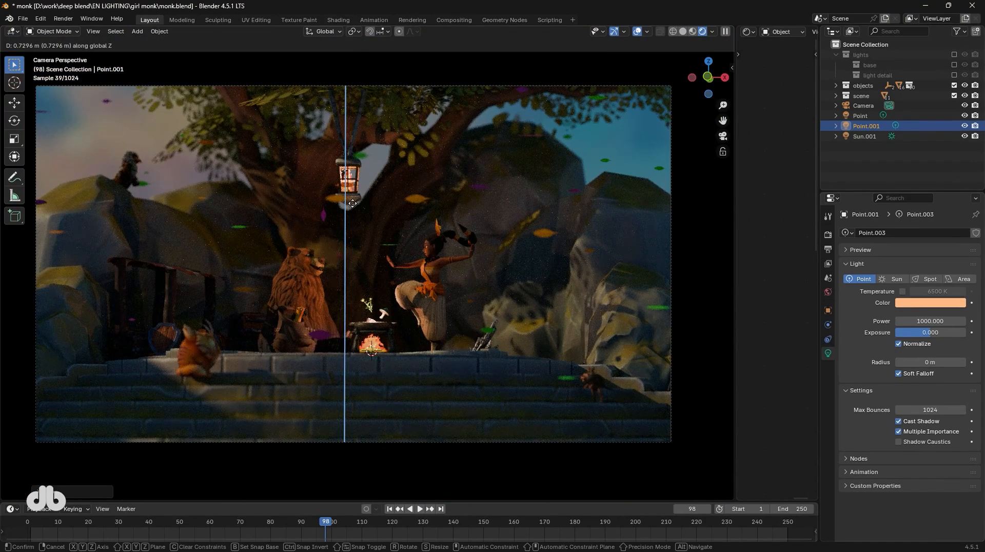
pyautogui.click(353, 203)
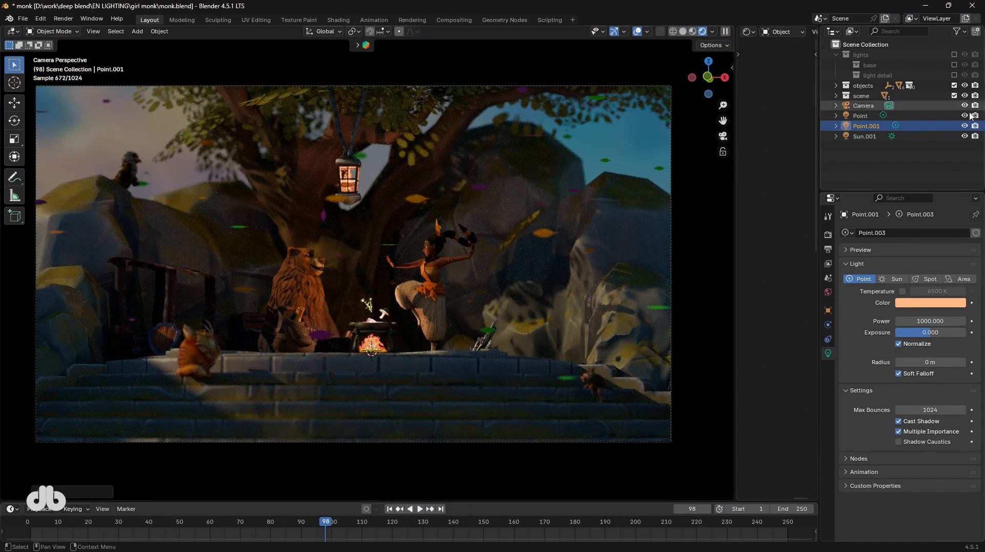
# Adjust the lantern's point light position along the global Y and X axes.
pyautogui.moveTo(318, 241); pyautogui.dragTo(346, 250, button='middle')
pyautogui.scroll(10, 346, 250)
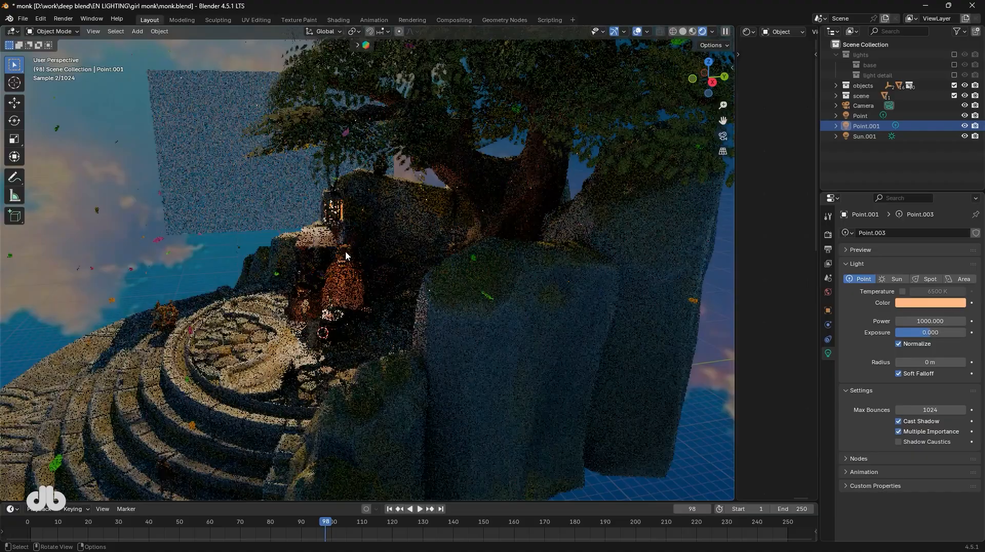
pyautogui.press('g')
pyautogui.press('y')
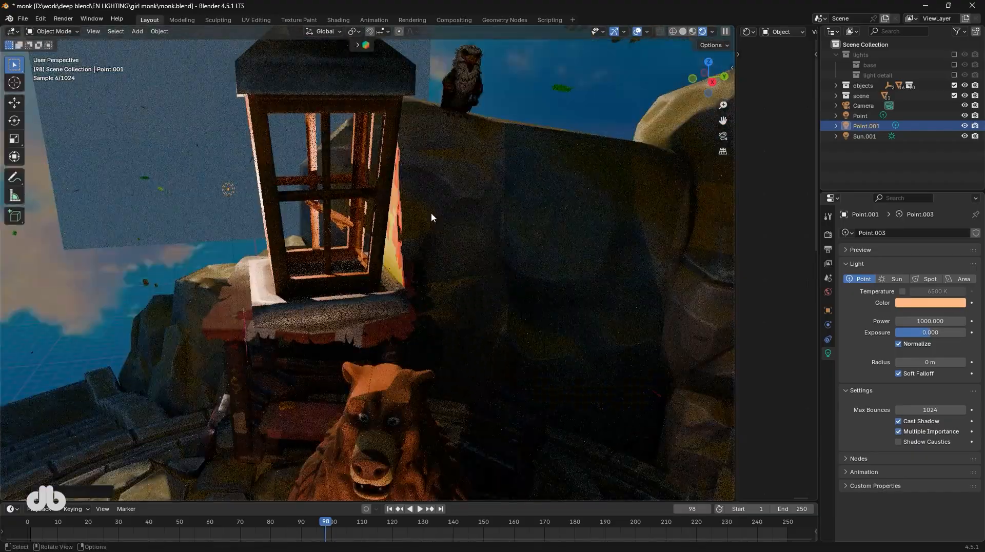
pyautogui.press('x')
pyautogui.press('y')
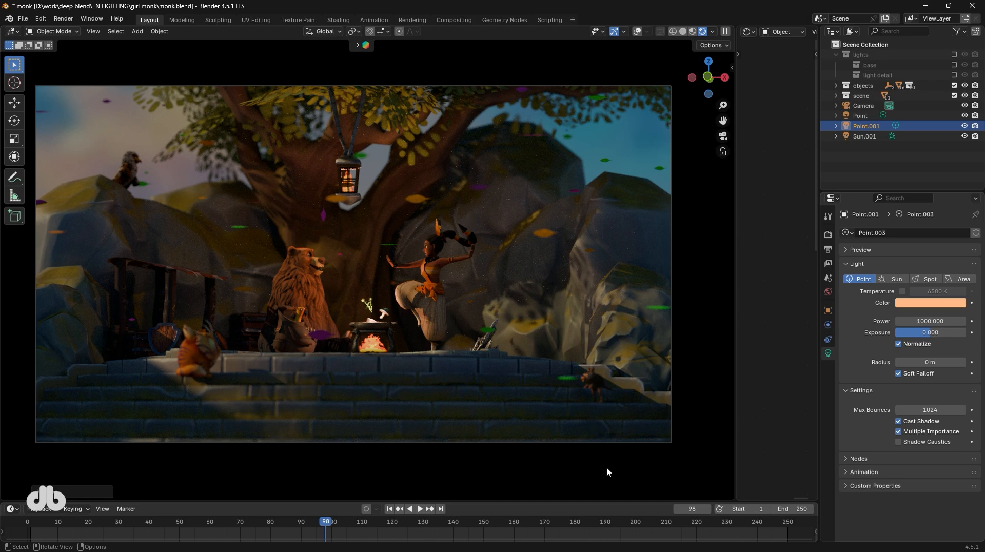
# Change the lantern's point light colour to pink, #FFB1D8.
pyautogui.click(930, 303)
pyautogui.moveTo(901, 205); pyautogui.dragTo(915, 197)
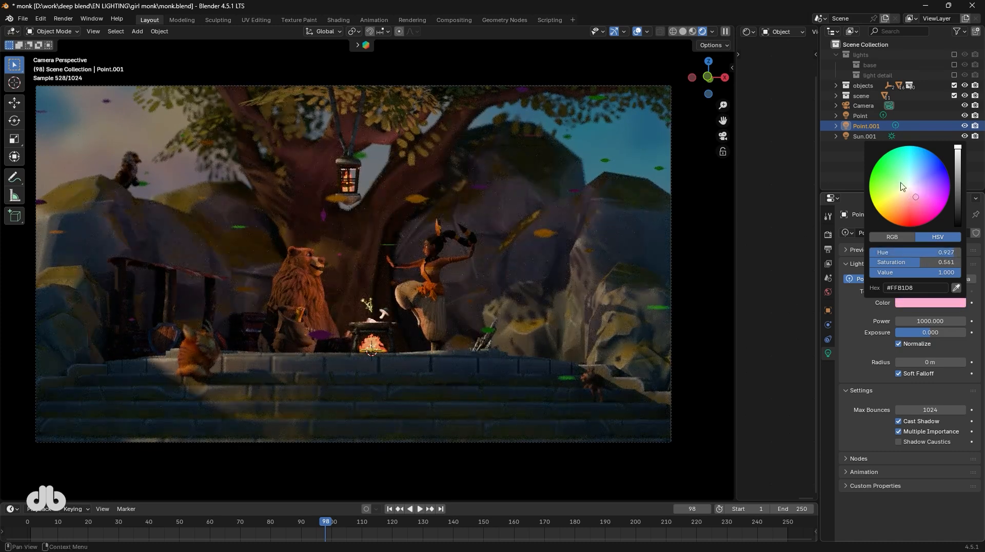
pyautogui.click(859, 116)
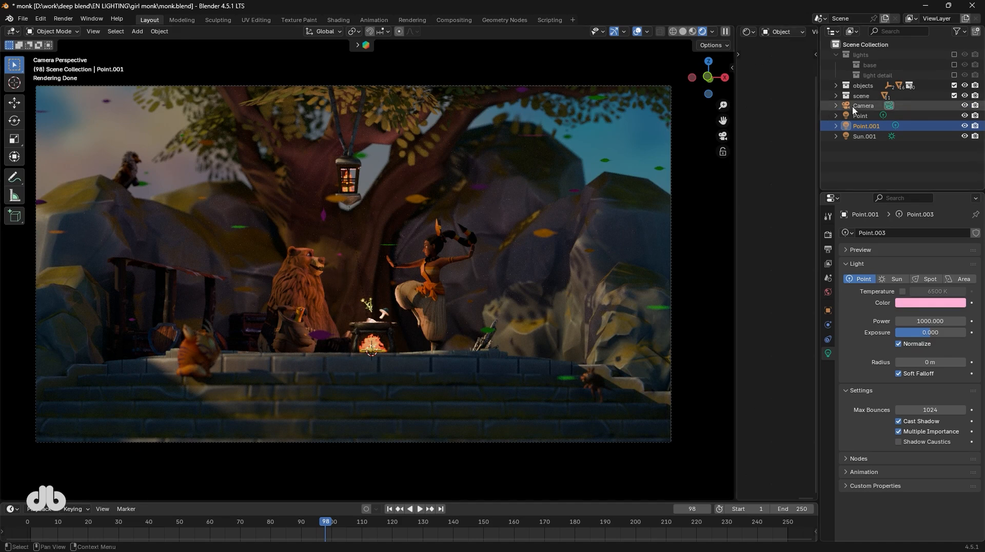
# Change the campfire's point light colour to a soft orange.
pyautogui.click(930, 302)
pyautogui.moveTo(903, 202); pyautogui.dragTo(899, 212)
pyautogui.click(930, 303)
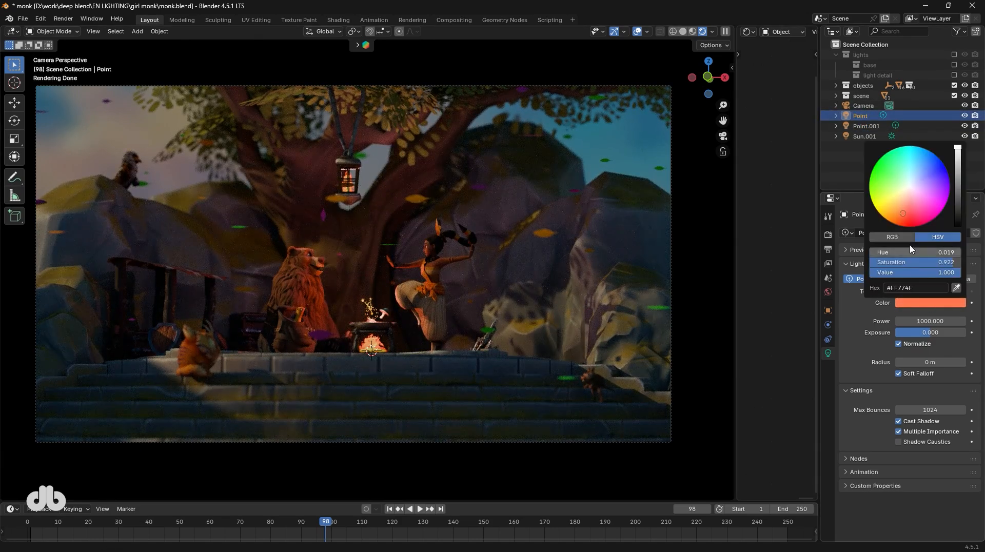
pyautogui.moveTo(908, 211); pyautogui.dragTo(908, 208)
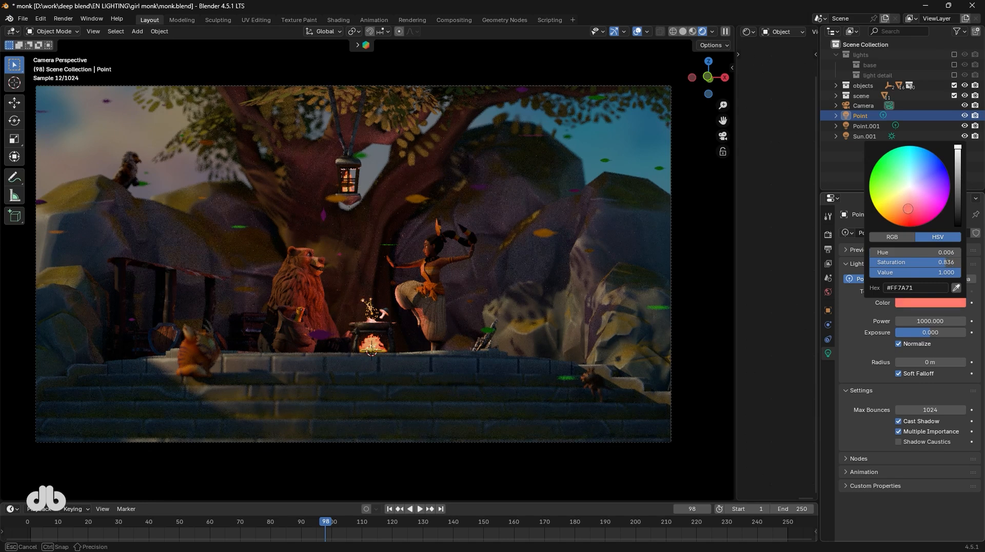
pyautogui.click(912, 303)
pyautogui.click(904, 208)
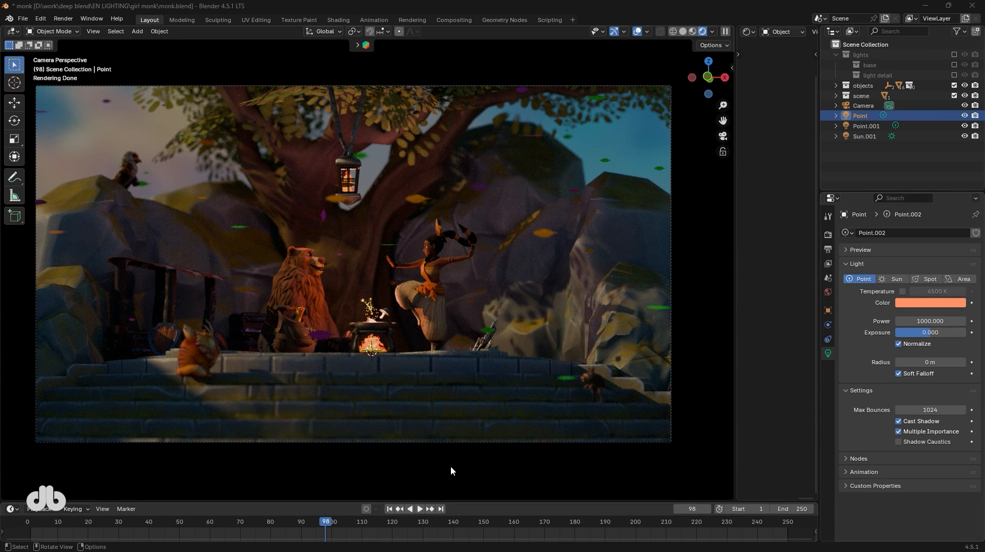
# Inspect the set from outside the camera and in camera view, hiding and restoring the objects and scene collections in turn.
pyautogui.click(676, 226)
pyautogui.press('KP_Decimal')
pyautogui.scroll(3, 418, 141)
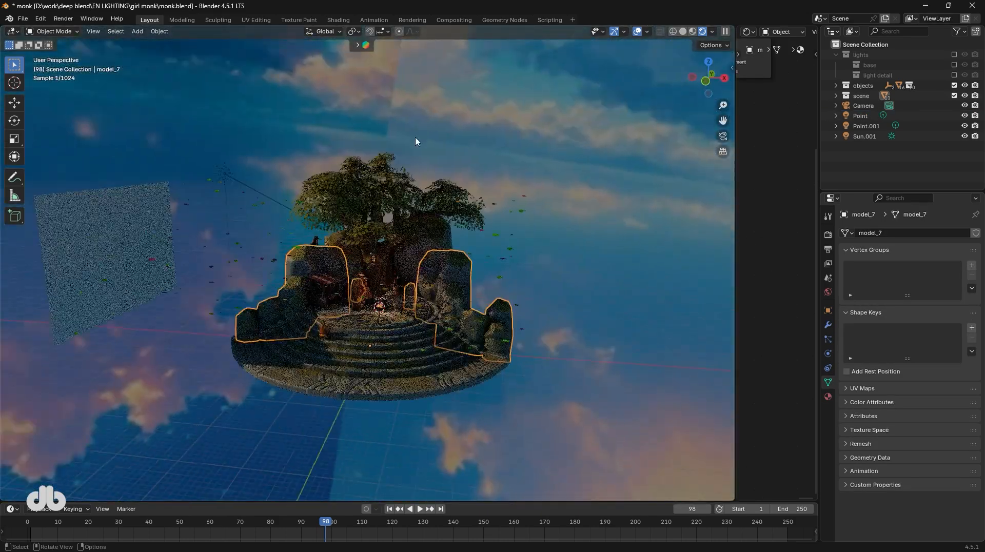
pyautogui.press('KP_0')
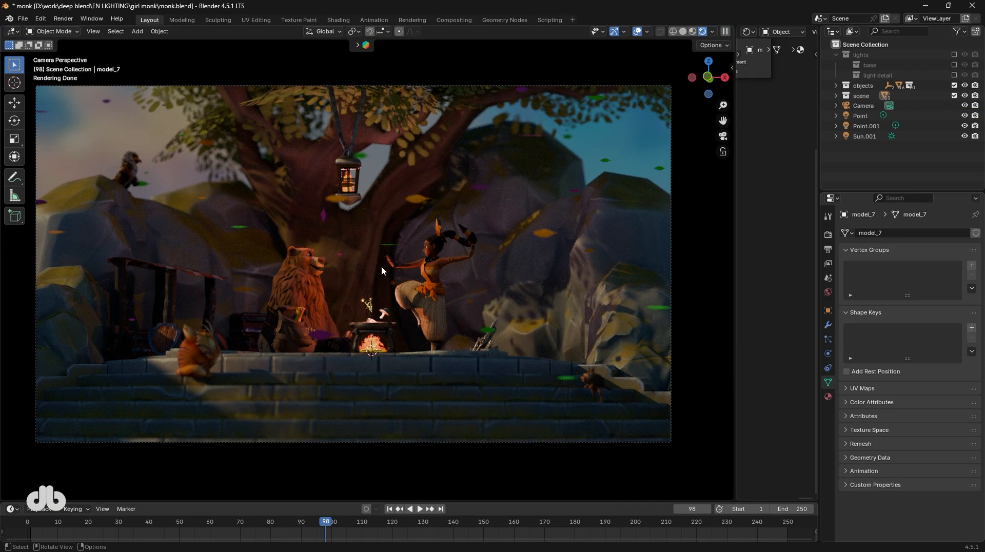
pyautogui.click(954, 86)
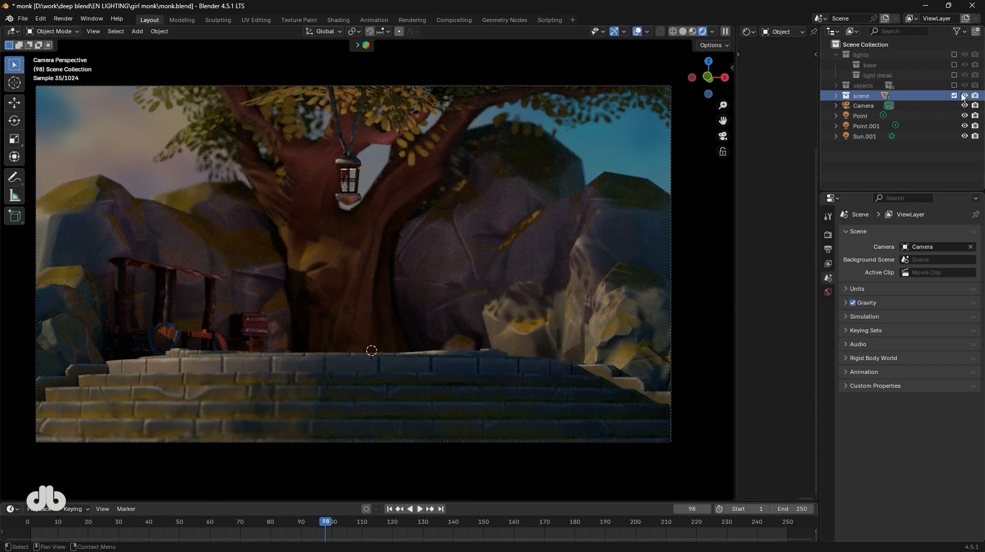
pyautogui.click(954, 85)
pyautogui.click(954, 95)
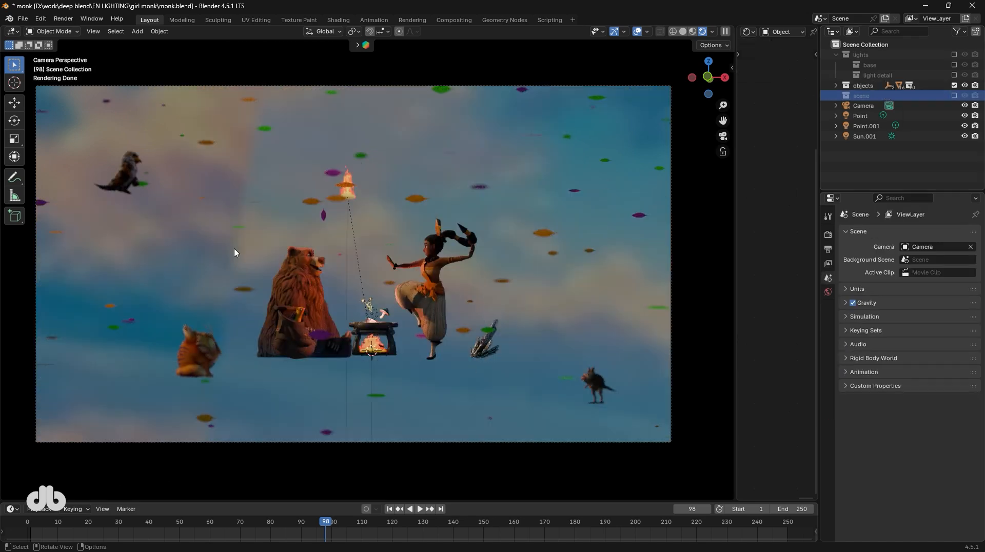
pyautogui.click(954, 95)
# Add an area light to the scene.
pyautogui.moveTo(590, 205); pyautogui.dragTo(250, 255, button='middle')
pyautogui.hotkey('shift', 'a')
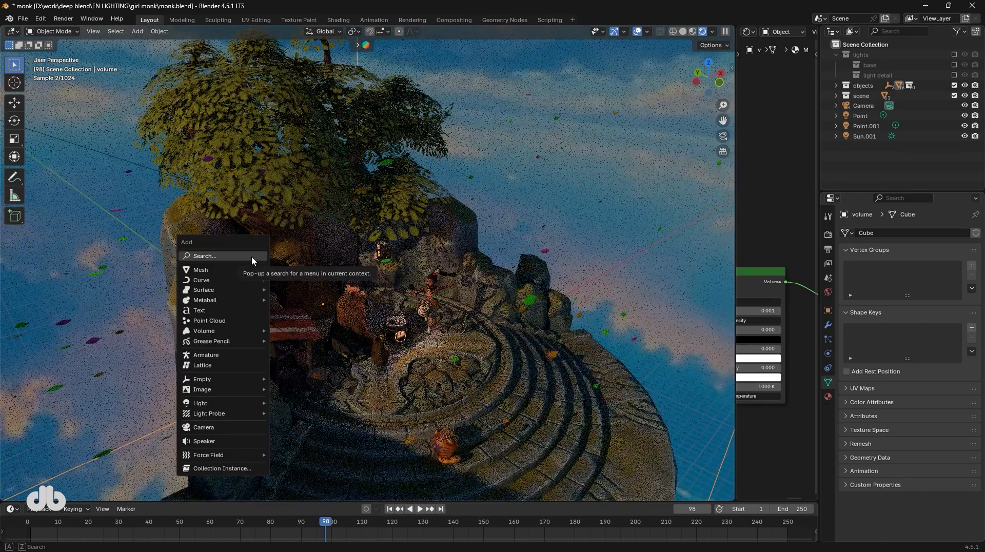
pyautogui.click(252, 257)
pyautogui.write('area')
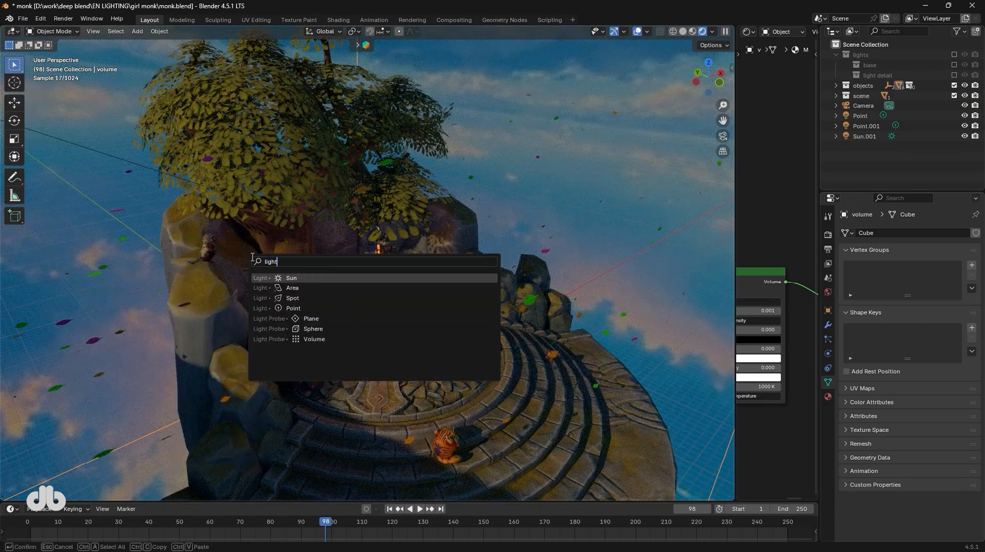
pyautogui.press('Return')
pyautogui.press('r')
pyautogui.press('Escape')
# Move the area light horizontally, keeping its height, to a spot behind the tree and rocks.
pyautogui.moveTo(229, 273); pyautogui.dragTo(307, 291, button='middle')
pyautogui.press('g')
pyautogui.hotkey('shift', 'z')
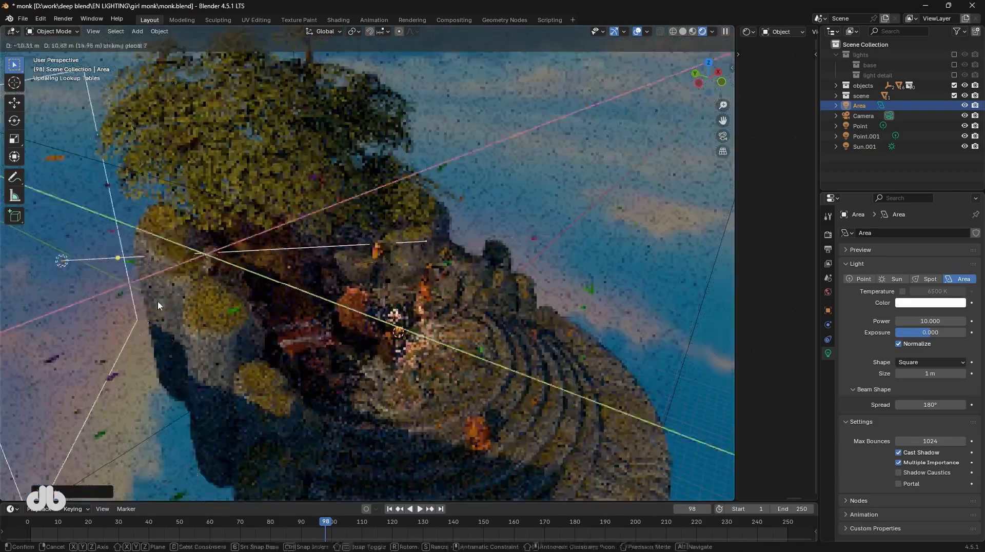
pyautogui.click(165, 299)
# Set the area light's power to 5000, judging it in the camera view.
pyautogui.press('KP_0')
pyautogui.click(909, 321)
pyautogui.write('1000')
pyautogui.press('Return')
pyautogui.moveTo(909, 321); pyautogui.dragTo(909, 321)
pyautogui.press('Return')
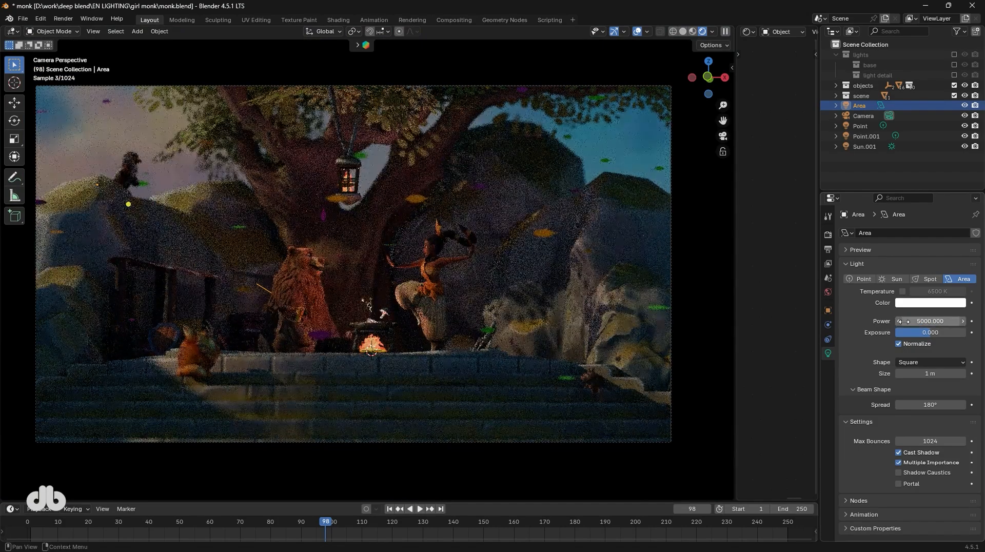
# Sample the sky's blue for the area light's colour and raise its value to 1.000, giving #66CAFF.
pyautogui.hotkey('ctrl', 'v')
pyautogui.click(933, 304)
pyautogui.click(958, 237)
pyautogui.click(638, 145)
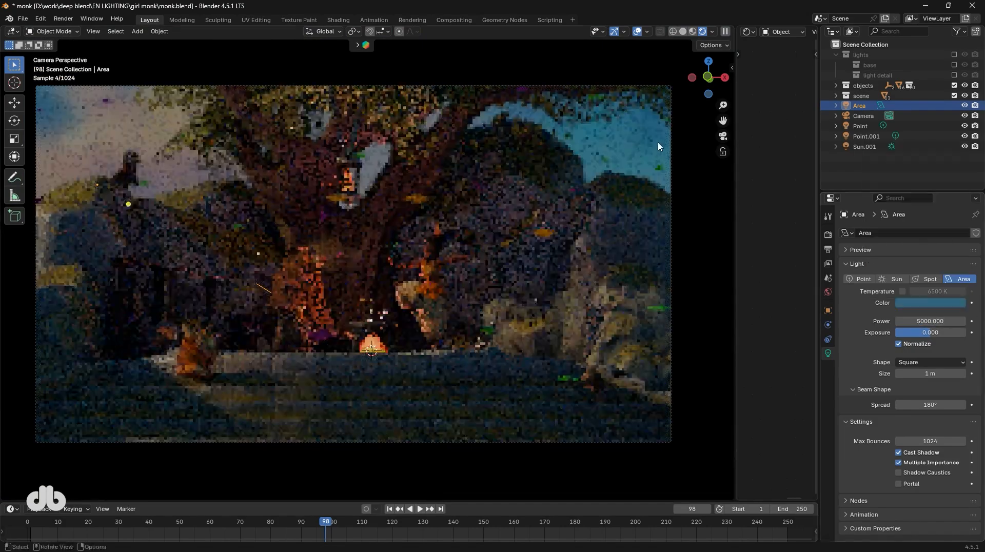
pyautogui.click(930, 303)
pyautogui.moveTo(957, 195); pyautogui.dragTo(957, 154)
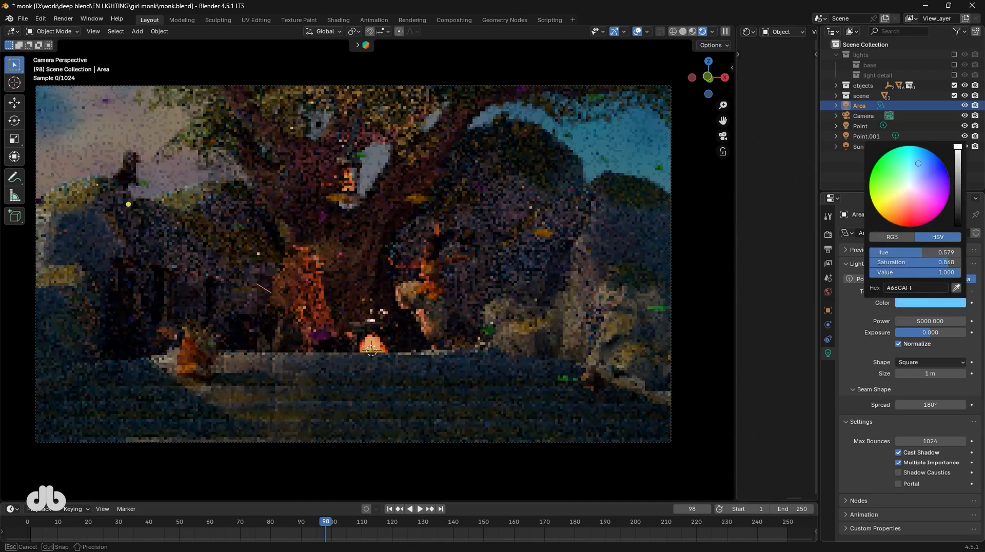
# Link the area light to the scene collection through Light Linking and set its power to 10000.
pyautogui.click(828, 310)
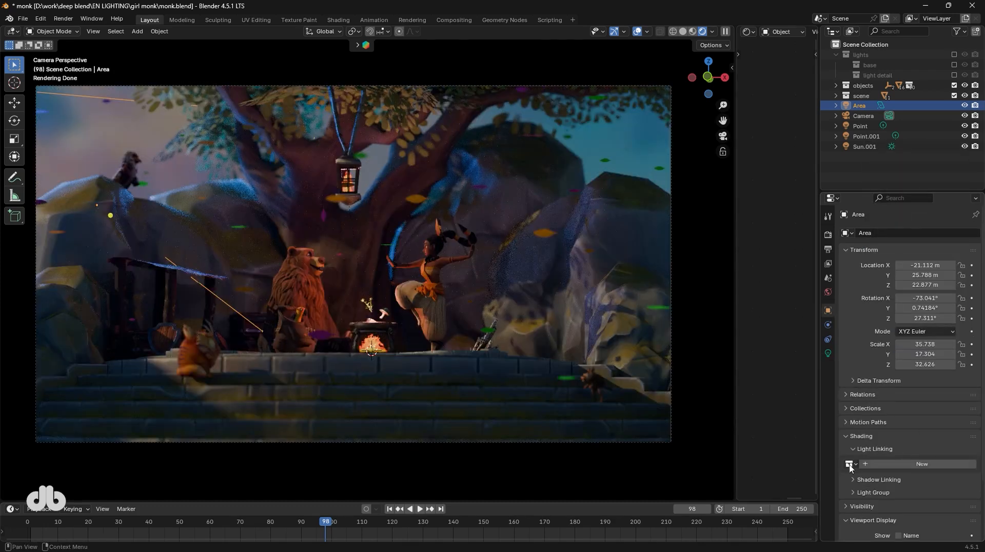
pyautogui.scroll(-2, 849, 467)
pyautogui.click(849, 424)
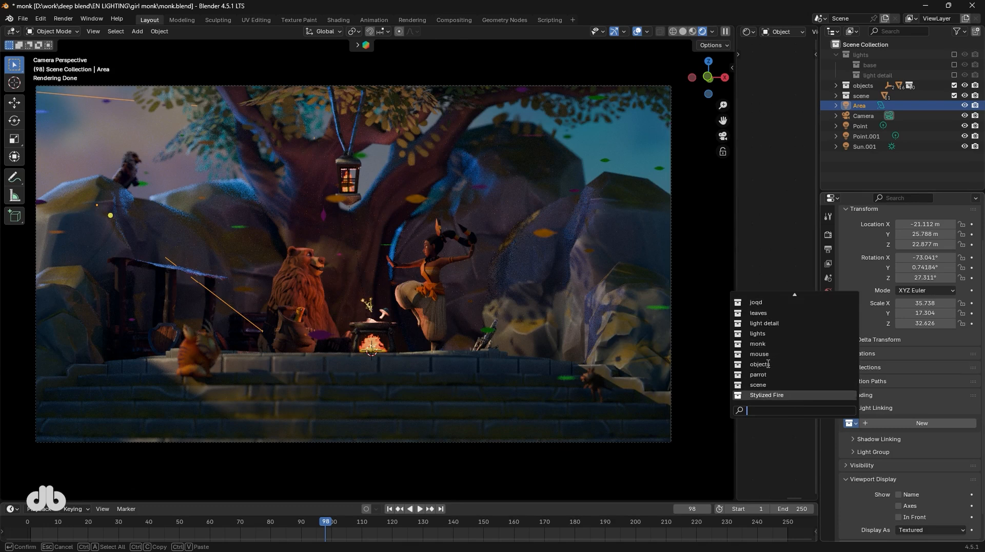
pyautogui.click(768, 384)
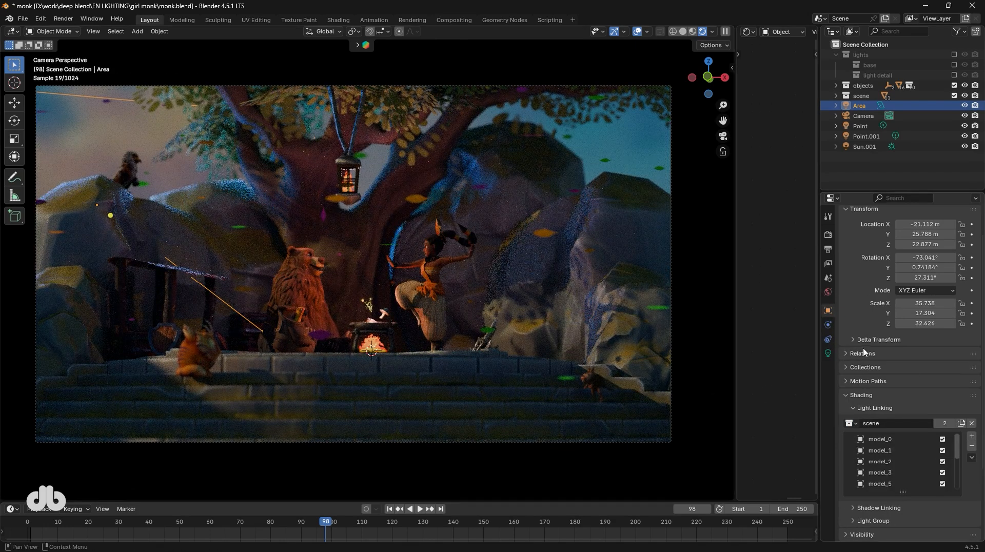
pyautogui.click(828, 352)
pyautogui.press('Return')
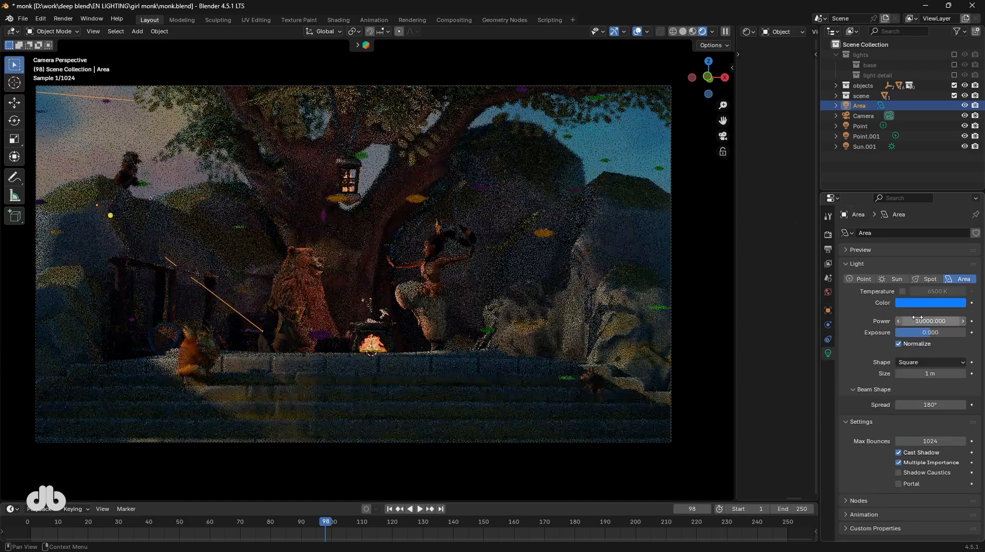
# Rotate the area light about the global Z axis and raise it about 5.9 m.
pyautogui.moveTo(204, 191); pyautogui.dragTo(286, 286, button='middle')
pyautogui.press('r')
pyautogui.press('z')
pyautogui.click(350, 228)
pyautogui.press('g')
pyautogui.press('z')
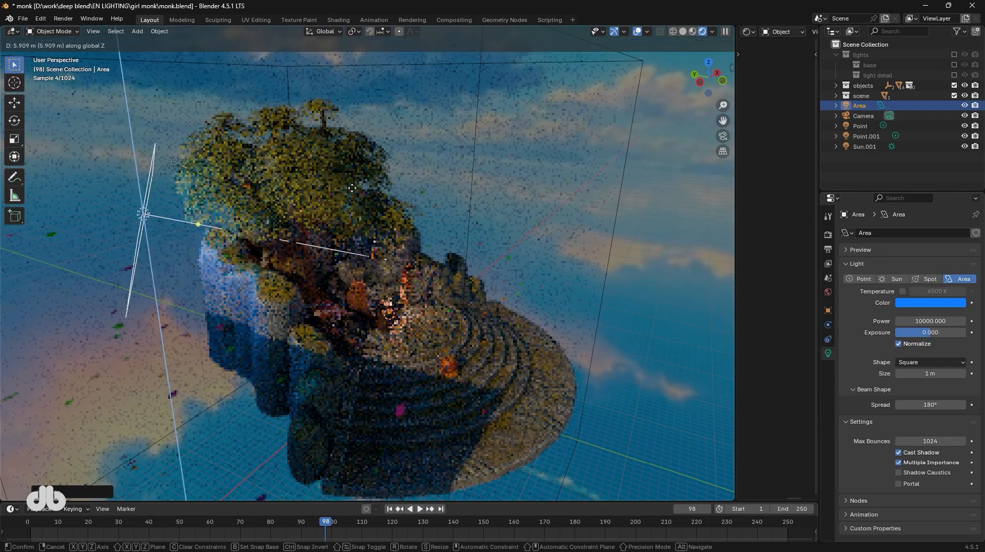
pyautogui.click(347, 186)
pyautogui.press('KP_0')
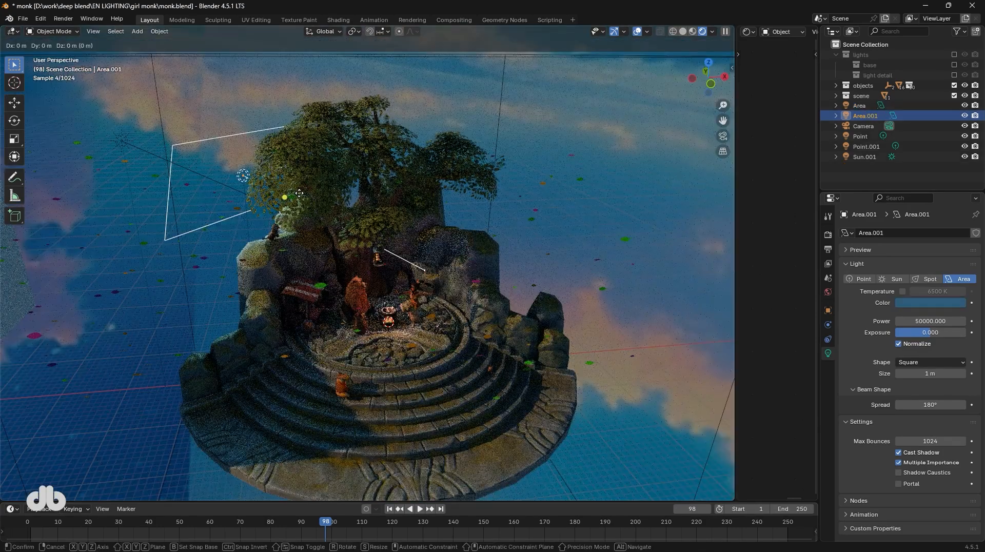
# Rotate the second area light about the global Z axis and move it about -7 m along global X.
pyautogui.press('r')
pyautogui.press('z')
pyautogui.click(458, 232)
pyautogui.press('KP_0')
pyautogui.press('g')
pyautogui.press('x')
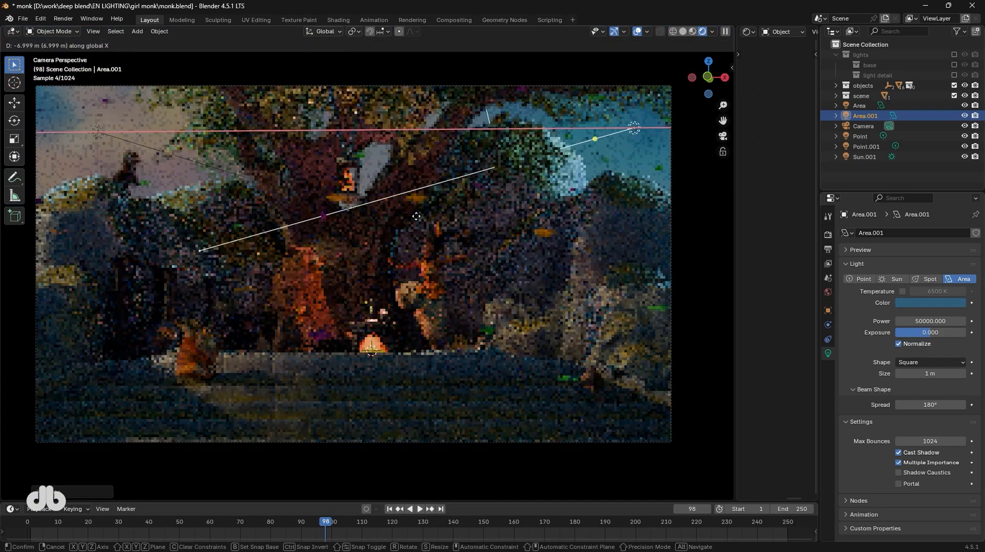
pyautogui.click(416, 216)
# Change the second area light's colour to a deep blue and adjust its position and rotation about the global Z axis.
pyautogui.click(636, 33)
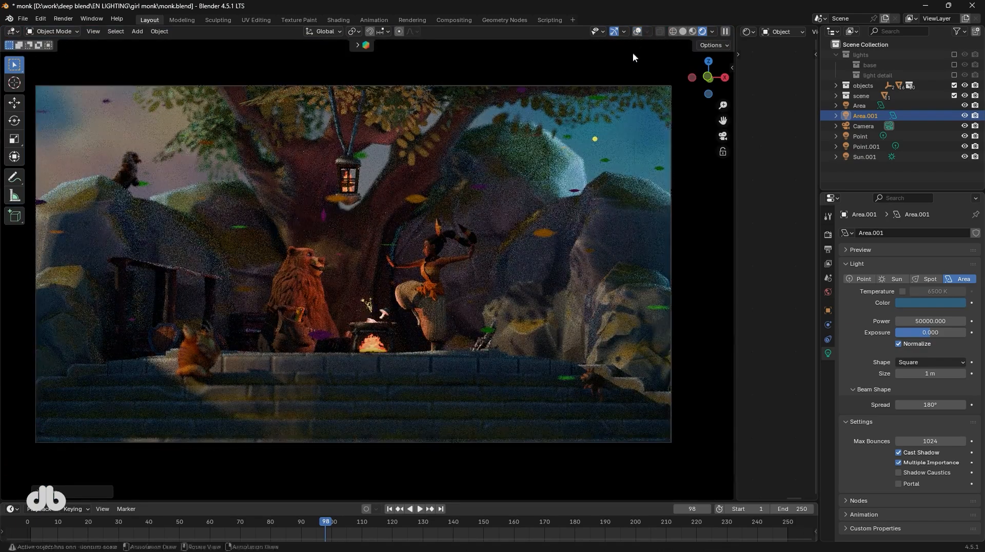
pyautogui.click(934, 304)
pyautogui.moveTo(934, 194)
pyautogui.mouseDown()
pyautogui.moveTo(938, 158)
pyautogui.moveTo(928, 153)
pyautogui.mouseUp()
pyautogui.press('g')
pyautogui.press('r')
pyautogui.press('z')
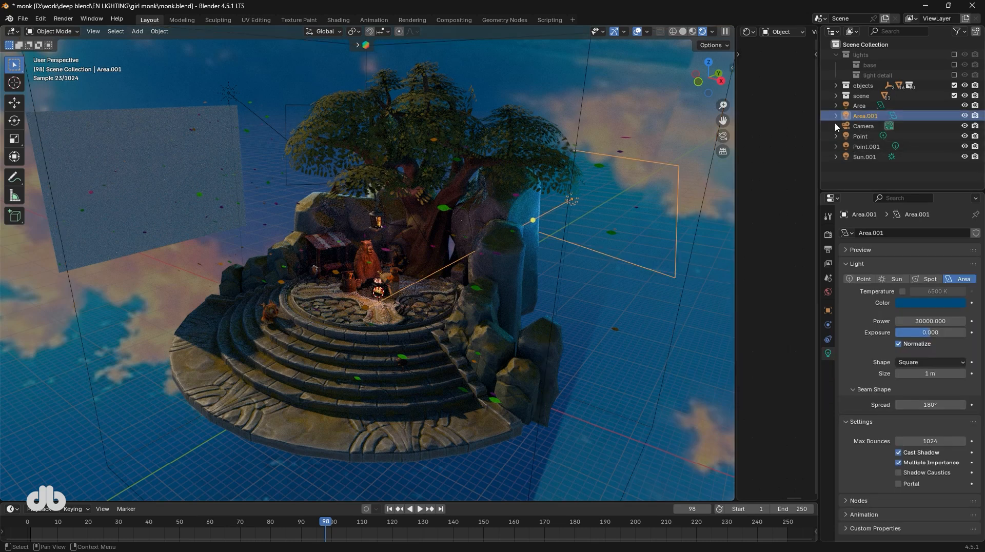
# Duplicate the deep blue area light and place the copy lower, beside the dancing character.
pyautogui.hotkey('shift', 'd')
pyautogui.press('z')
pyautogui.press('z')
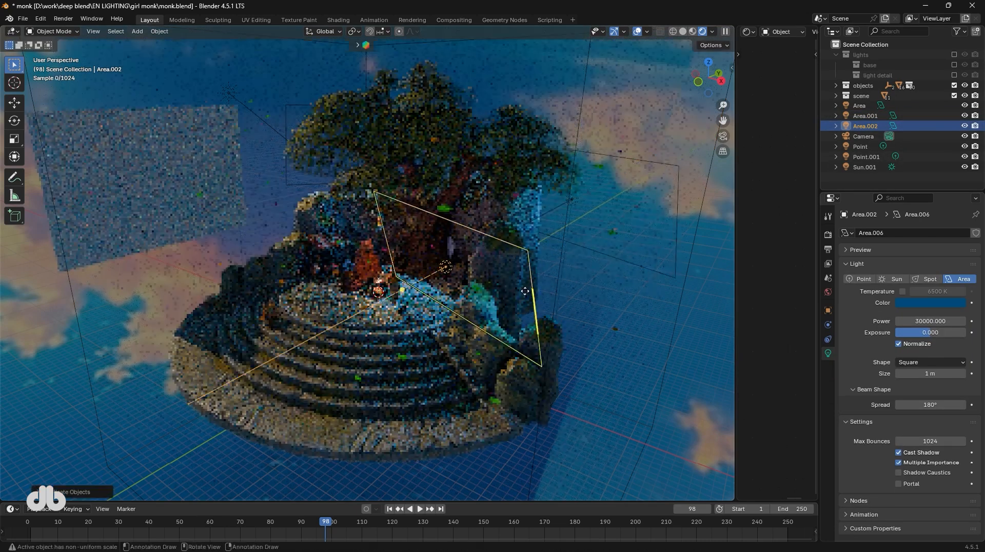
pyautogui.click(525, 291)
# Rotate the new area light about the global Z axis so it faces the characters.
pyautogui.press('KP_0')
pyautogui.press('r')
pyautogui.press('z')
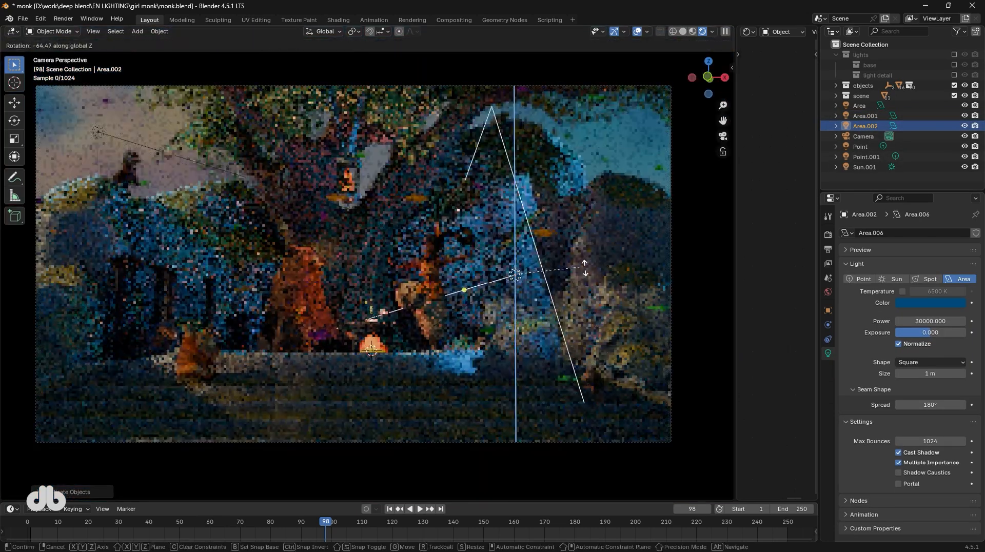
pyautogui.click(644, 347)
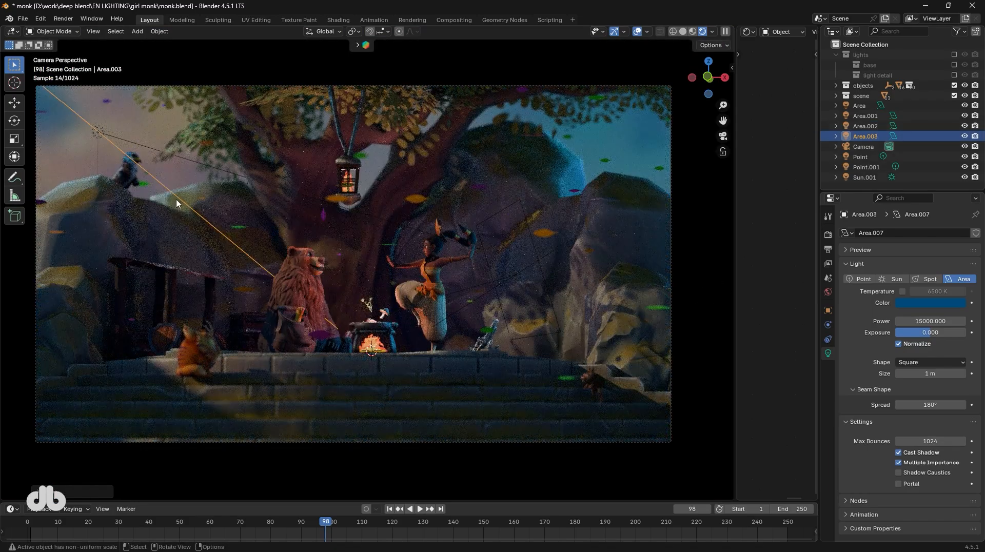
# Replace the scene collection in the third area light's Light Linking with the objects collection.
pyautogui.moveTo(195, 214); pyautogui.dragTo(244, 257, button='middle')
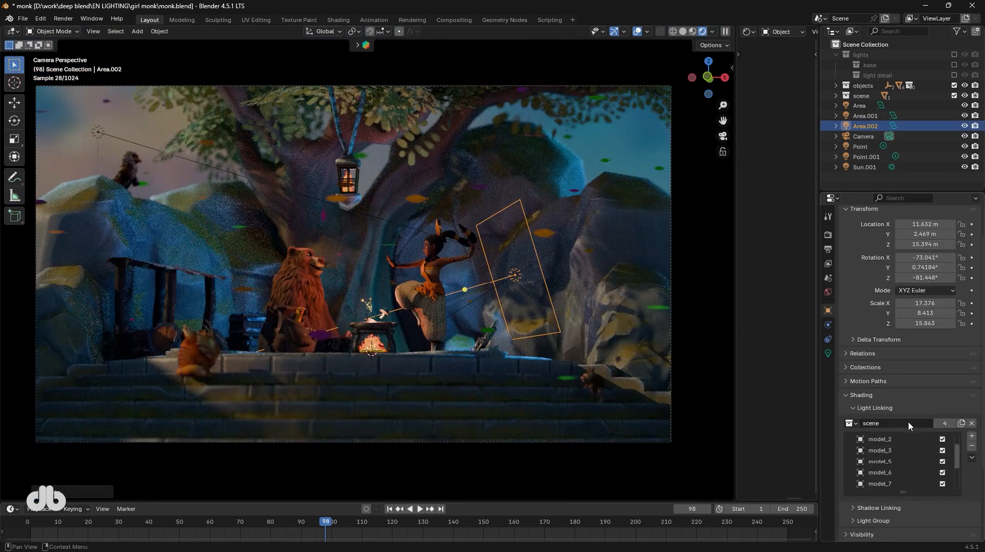
pyautogui.click(971, 423)
pyautogui.click(850, 423)
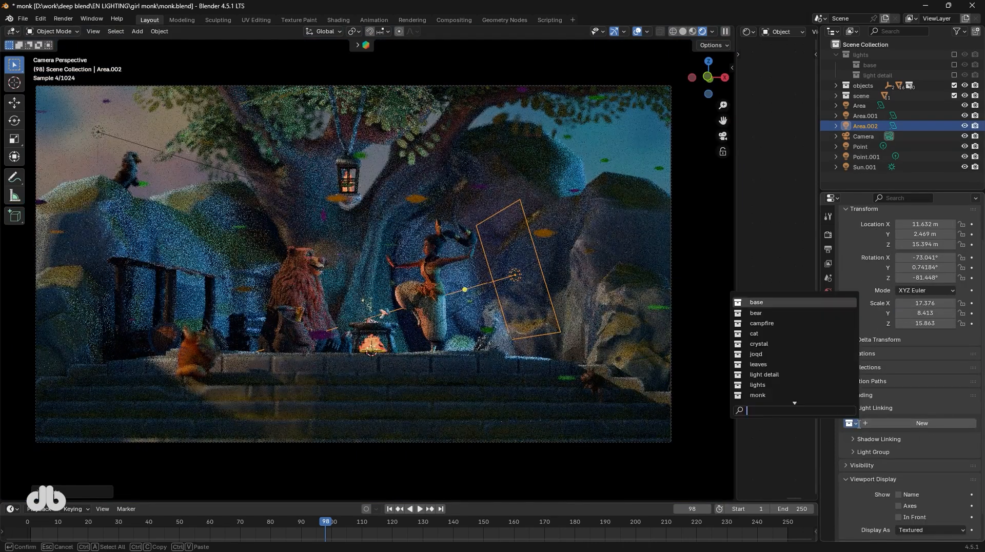
pyautogui.click(764, 364)
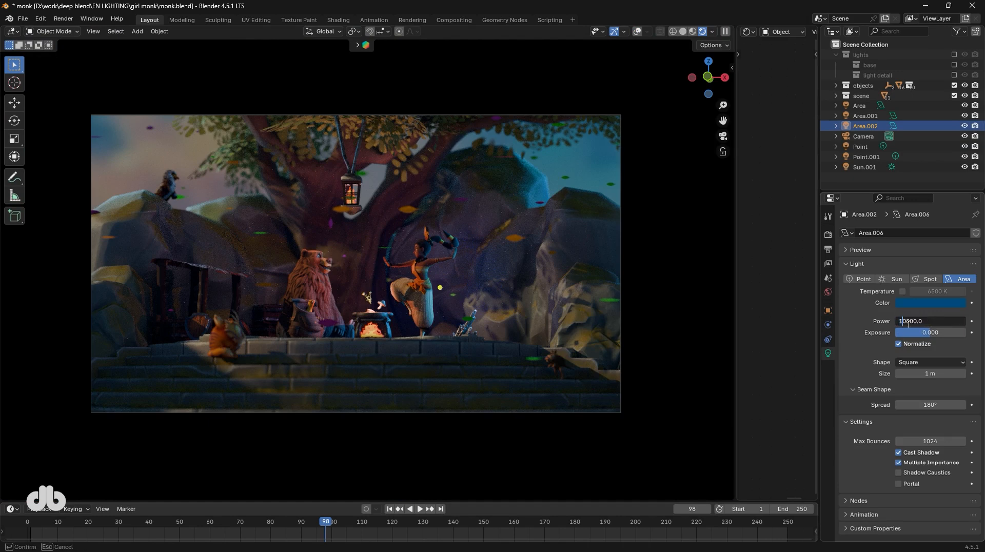
# Set the third area light's power to 15000 and toggle the viewport overlays.
pyautogui.press('Return')
pyautogui.moveTo(908, 321); pyautogui.dragTo(908, 321)
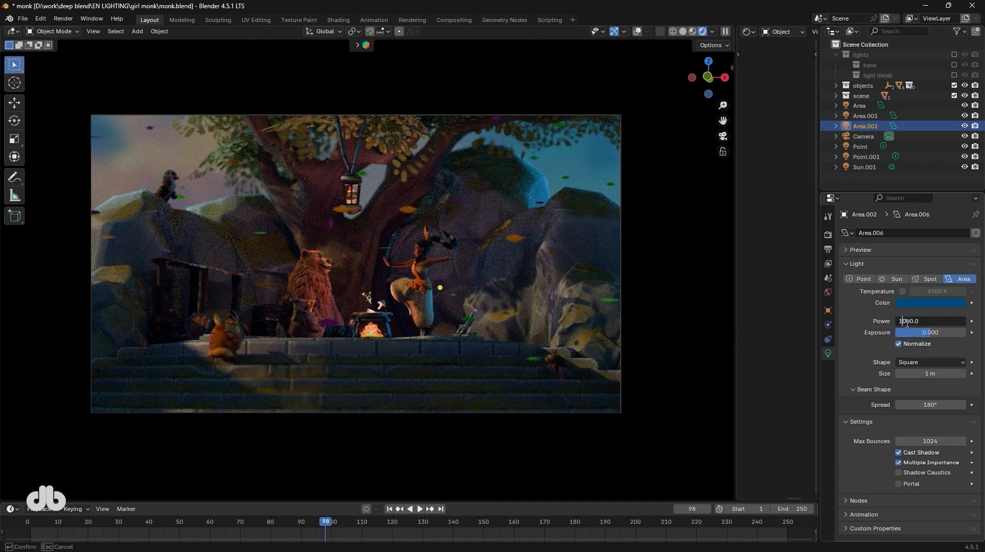
pyautogui.write('5')
pyautogui.press('Return')
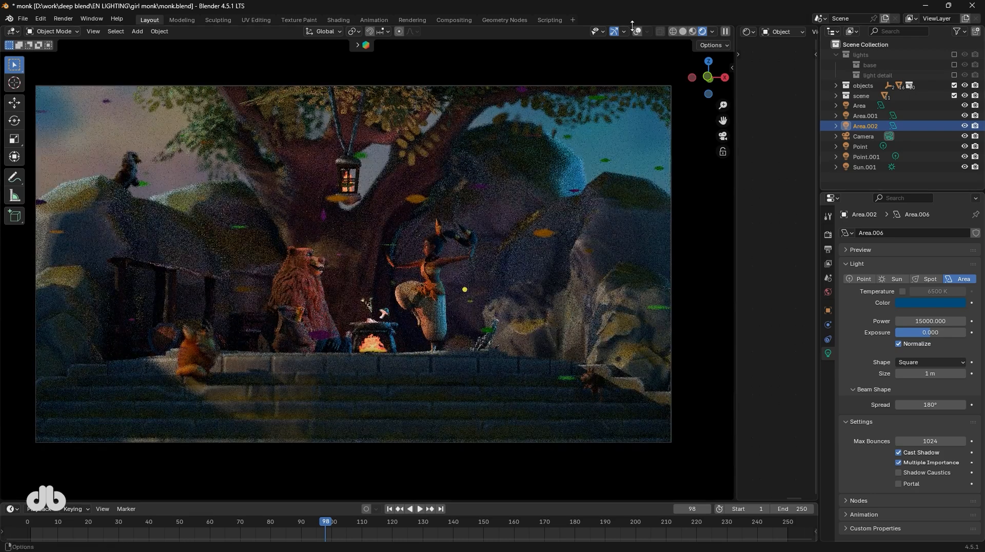
pyautogui.click(637, 31)
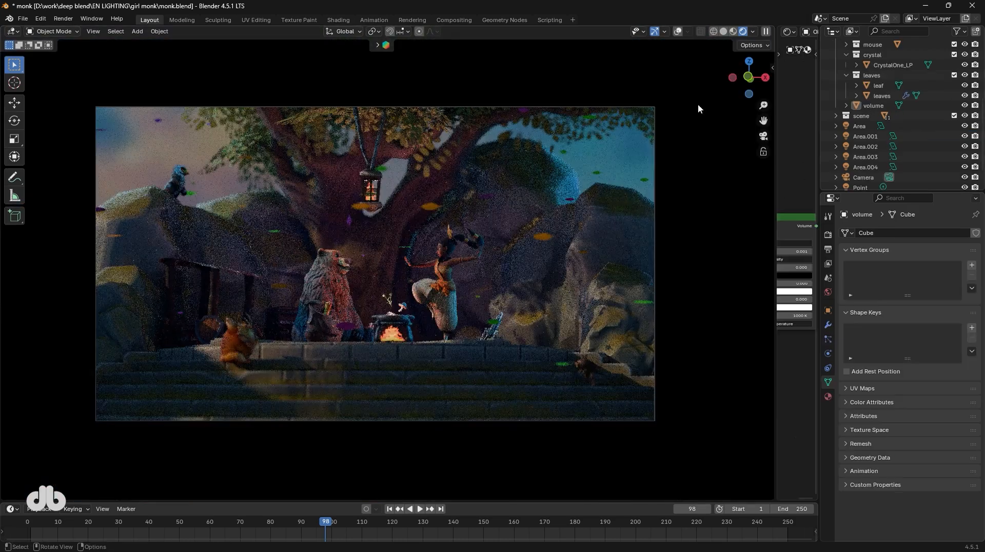
# Widen the node editor beside the viewport and switch it to the Compositor.
pyautogui.moveTo(775, 128); pyautogui.dragTo(611, 128)
pyautogui.click(623, 31)
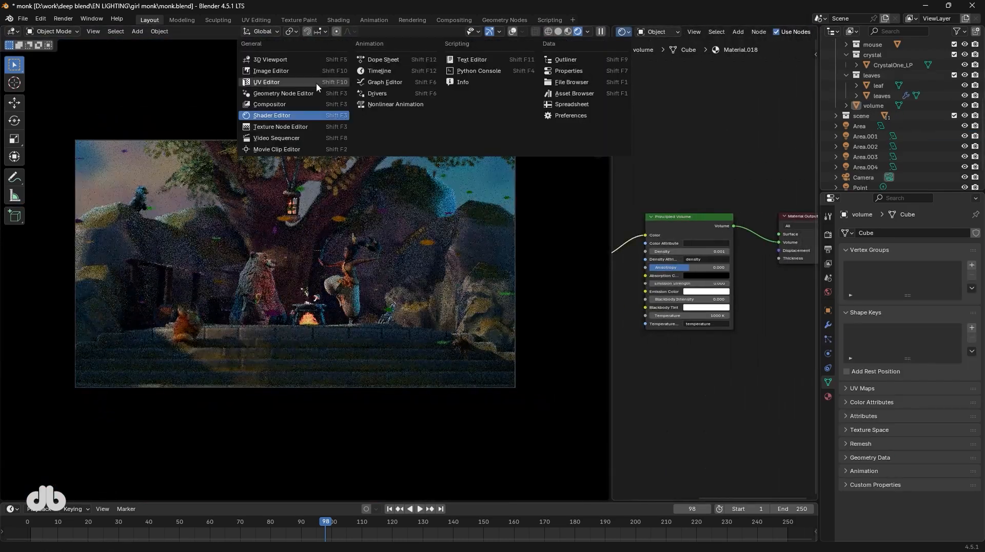
pyautogui.click(277, 102)
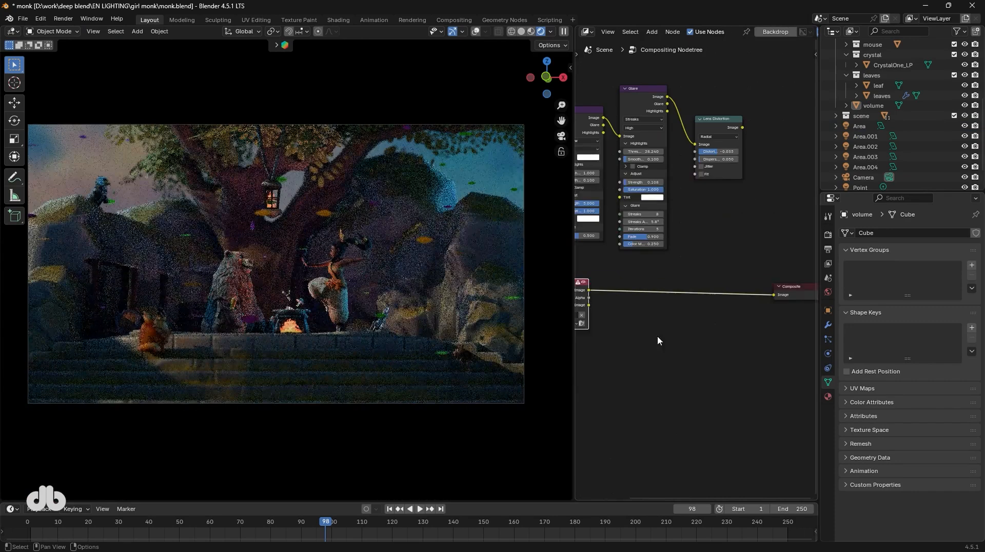
# Add a Glare node between the Render Layers and Composite nodes.
pyautogui.hotkey('shift', 'a')
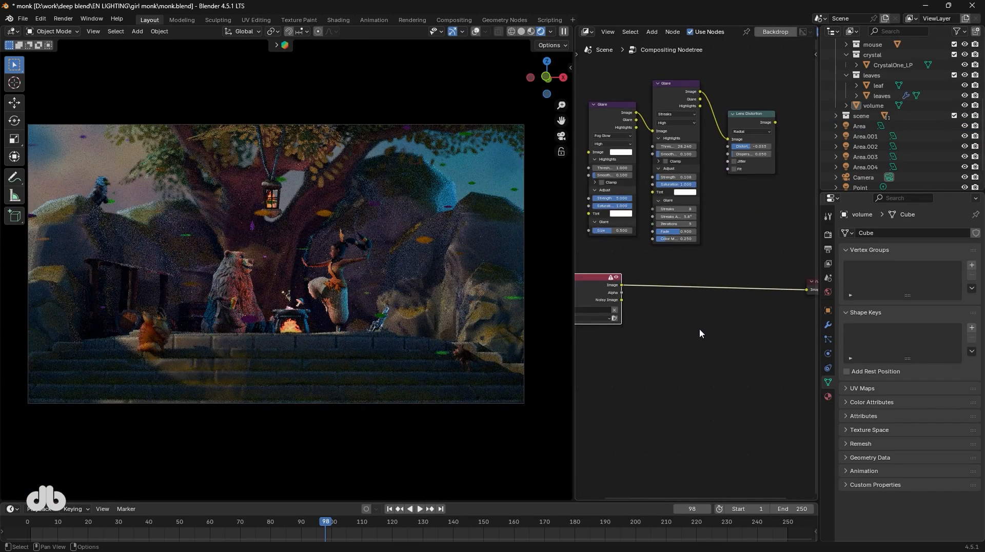
pyautogui.write('gl')
pyautogui.press('Return')
pyautogui.click(660, 265)
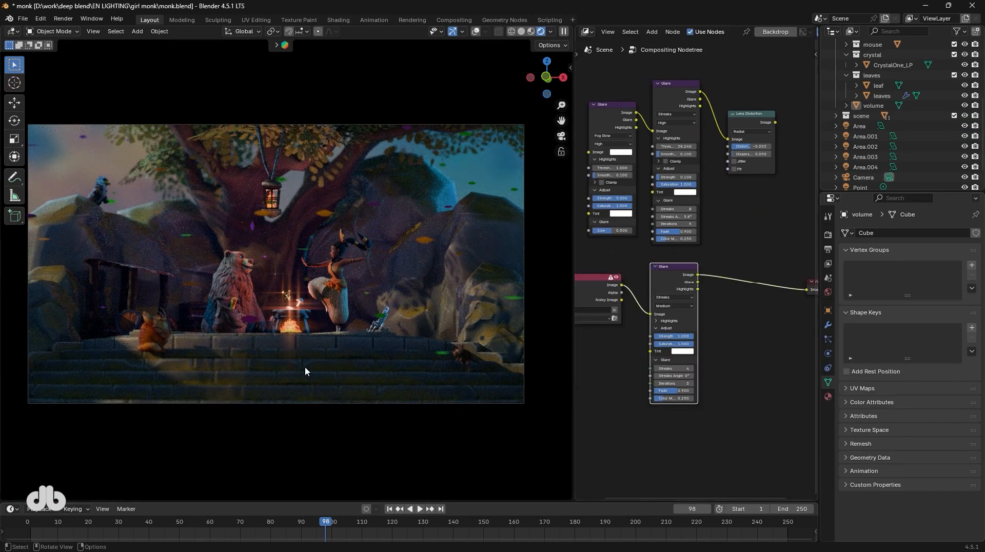
# Switch the new Glare node to Fog Glow, expand its Highlights settings and raise its strength to 10.
pyautogui.scroll(2, 670, 316)
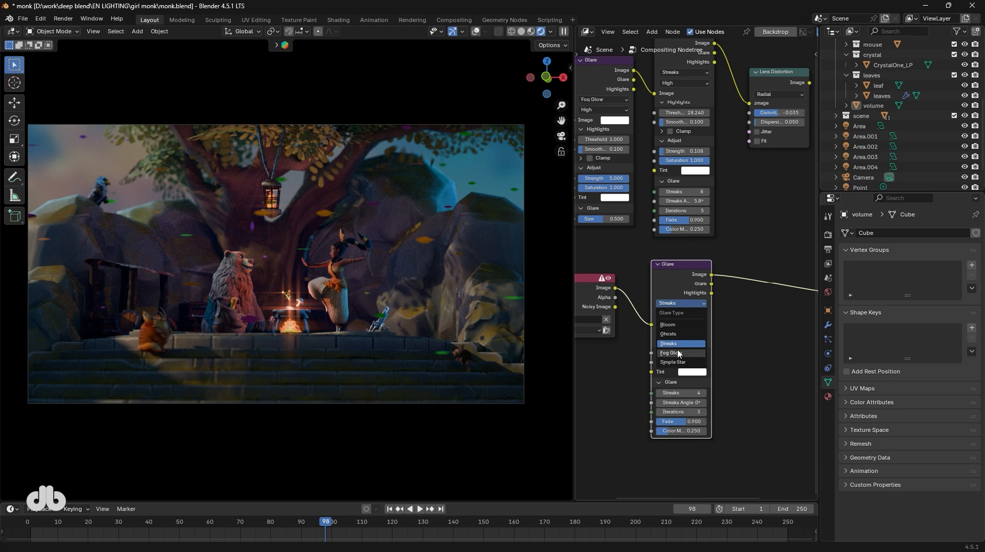
pyautogui.click(677, 353)
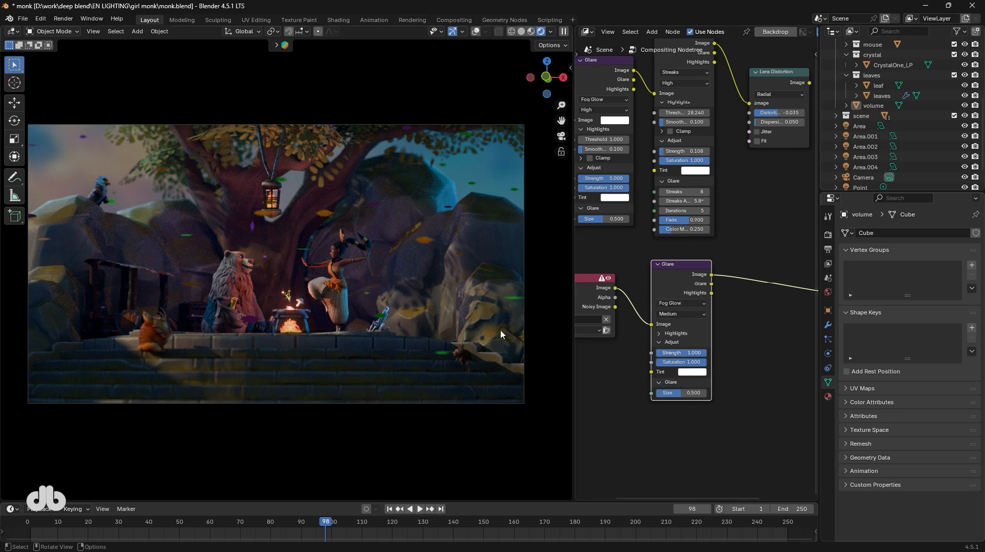
pyautogui.click(670, 334)
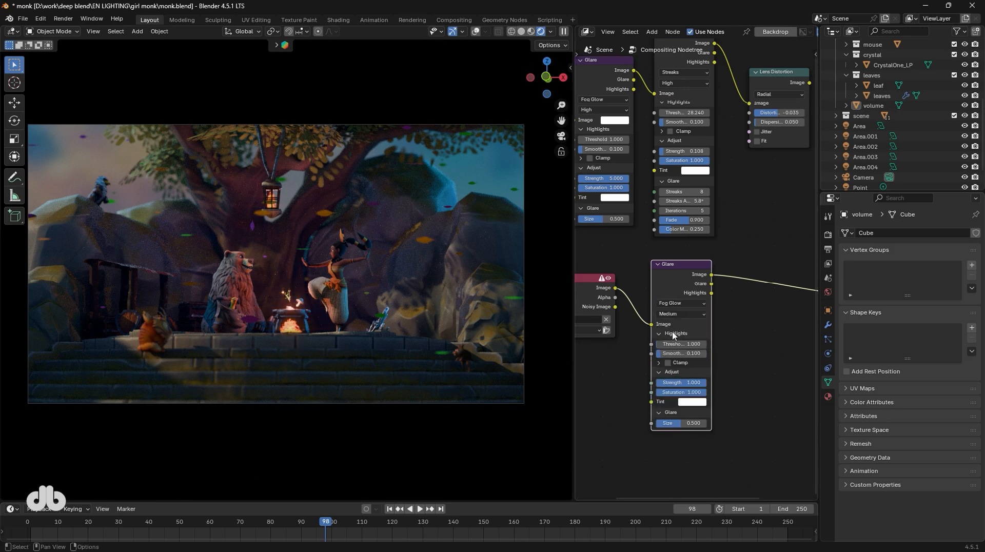
pyautogui.click(684, 383)
pyautogui.write('5')
pyautogui.press('Return')
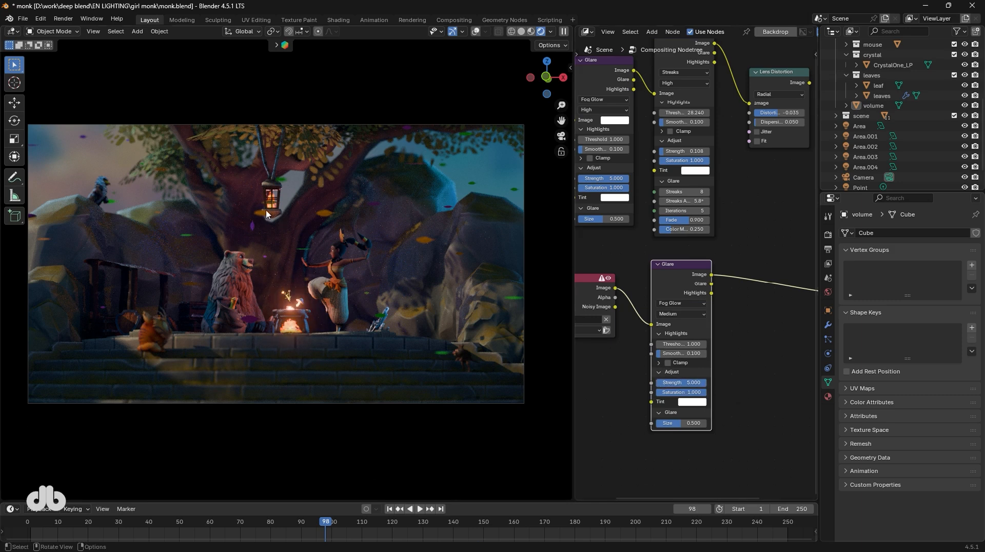
pyautogui.press('Return')
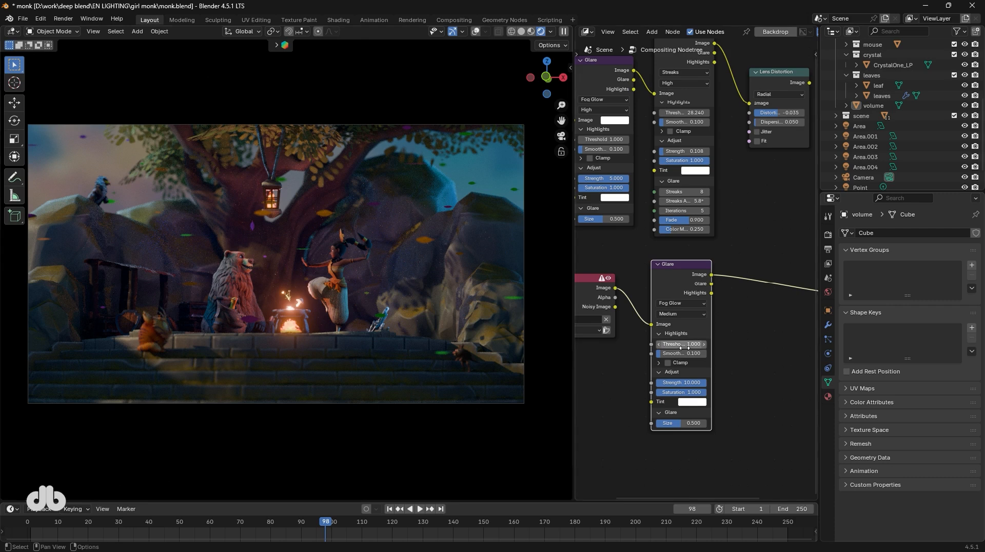
# Add a second Glare node between the Fog Glow Glare node and the Composite node.
pyautogui.moveTo(752, 314); pyautogui.dragTo(711, 359, button='middle')
pyautogui.hotkey('shift', 'a')
pyautogui.write('gla')
pyautogui.press('Return')
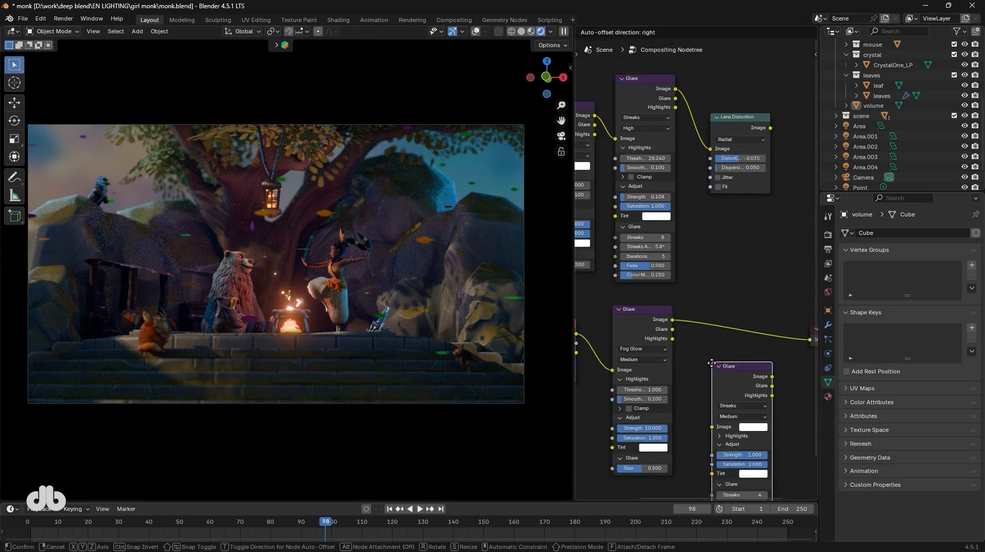
pyautogui.click(708, 313)
# Expand the Highlights settings of the Streaks Glare node and raise its threshold to about 70.3.
pyautogui.moveTo(727, 370); pyautogui.dragTo(692, 344, button='middle')
pyautogui.click(696, 361)
pyautogui.moveTo(696, 370); pyautogui.dragTo(749, 371)
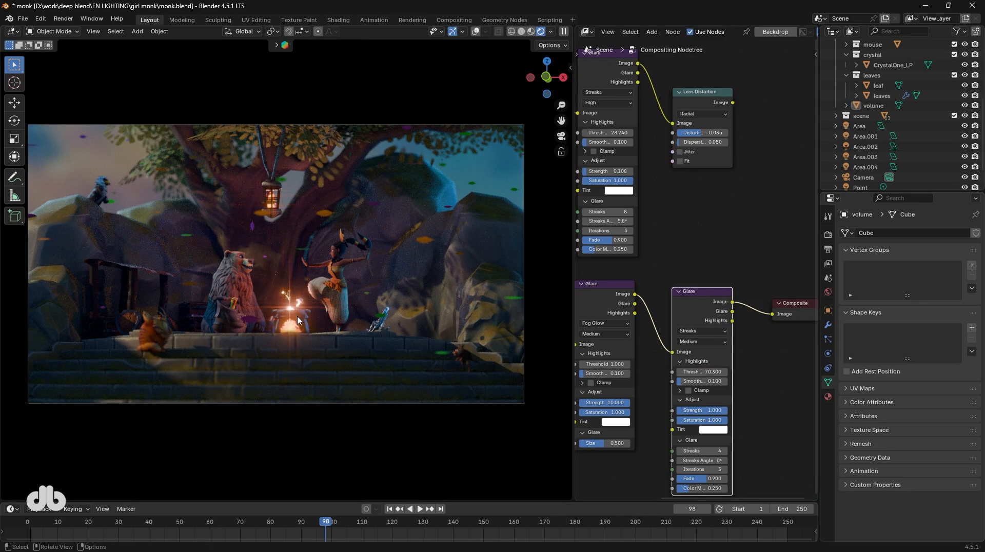
# Insert a Lens Distortion node between the Streaks Glare node and the Composite node.
pyautogui.hotkey('shift', 'a')
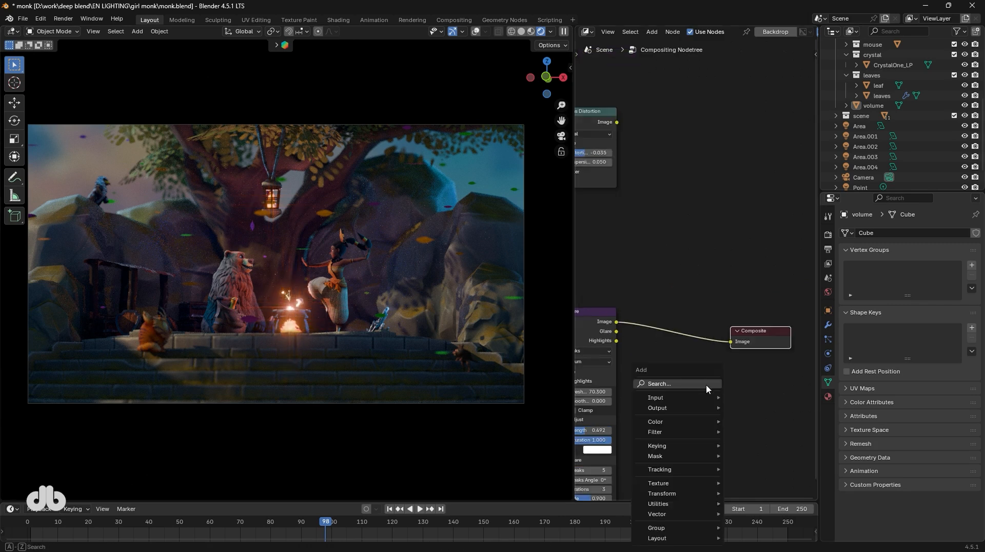
pyautogui.write('lens')
pyautogui.press('Return')
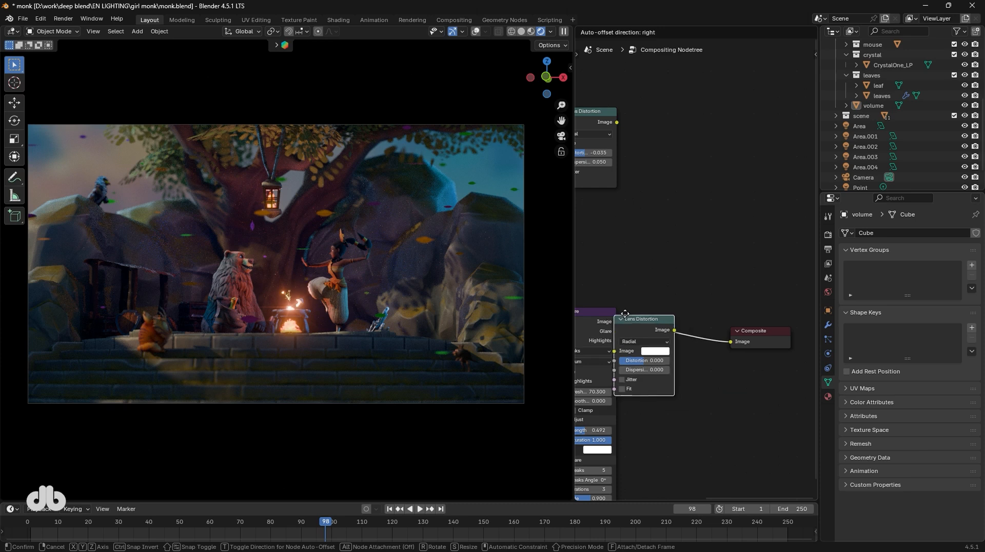
pyautogui.click(624, 313)
# Set the new Lens Distortion node's distortion to about -0.043 and increase its dispersion.
pyautogui.moveTo(687, 353); pyautogui.dragTo(744, 338, button='middle')
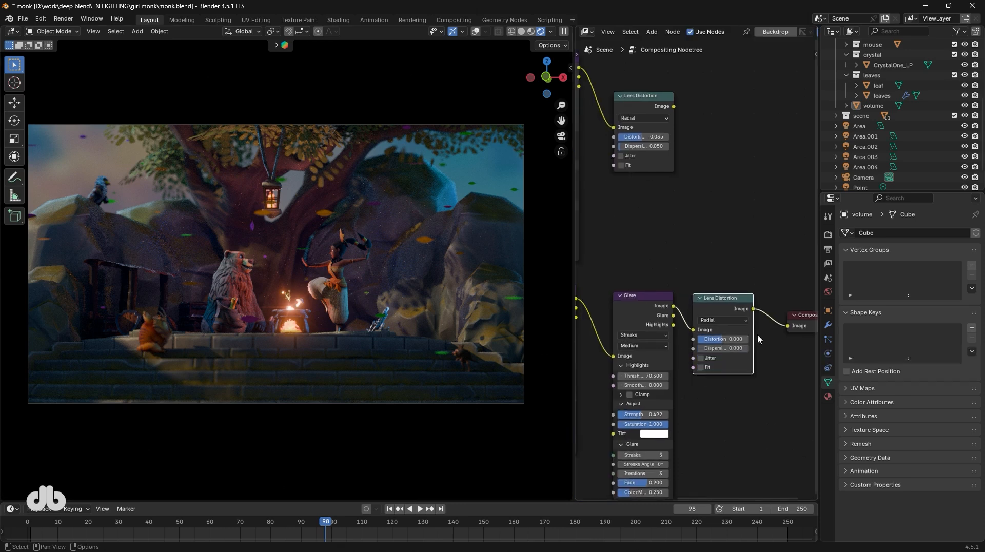
pyautogui.moveTo(724, 339); pyautogui.dragTo(703, 338)
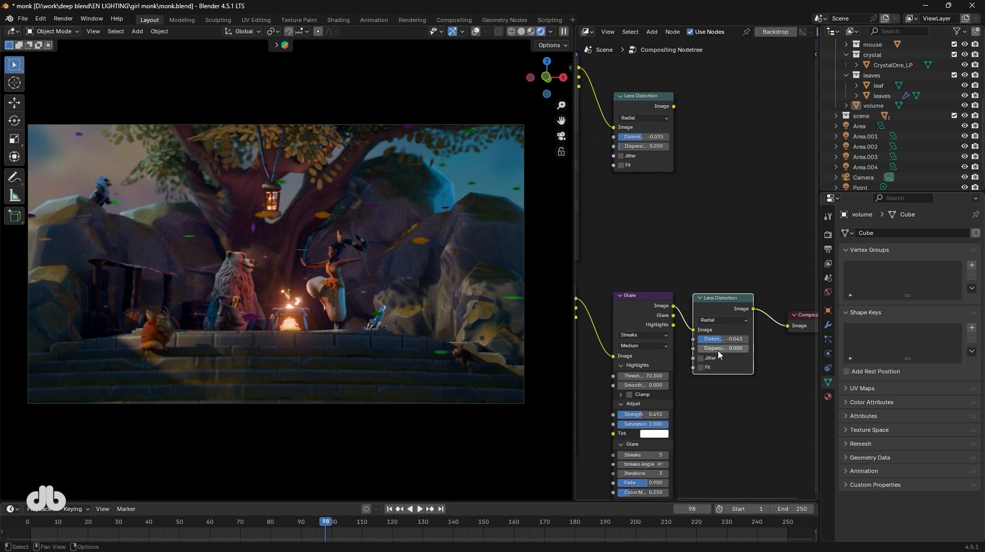
pyautogui.moveTo(718, 349); pyautogui.dragTo(744, 348)
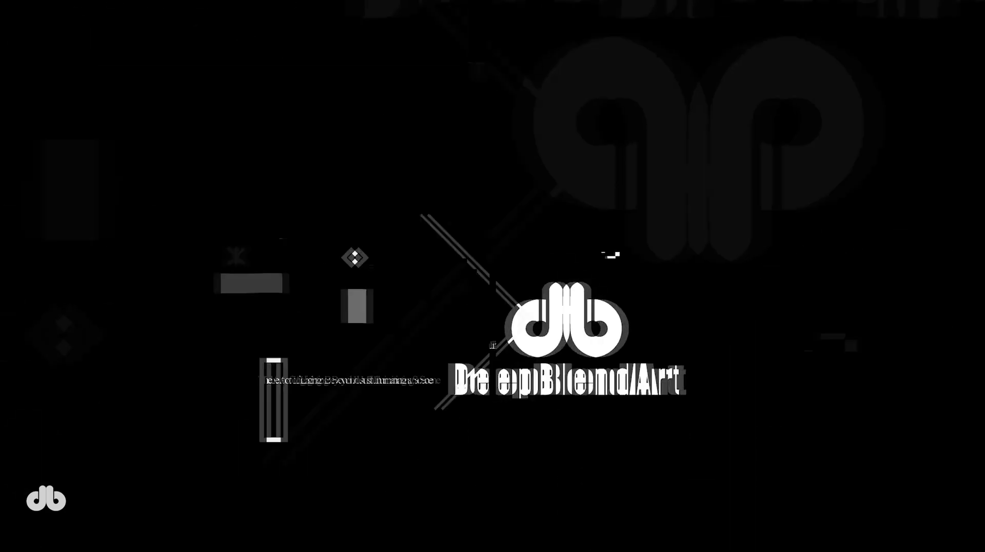